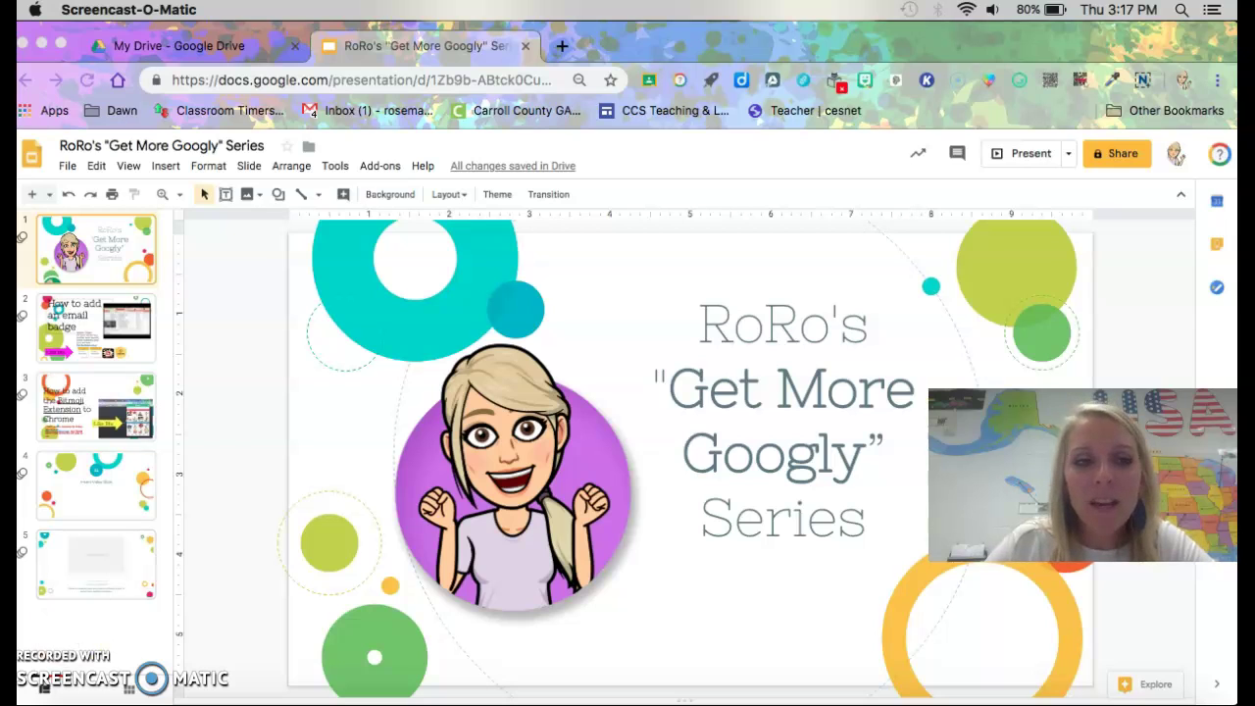
Go to the Chrome Web Store from the browser's apps page and show its Extensions section
left_click(83, 417)
left_click(82, 418)
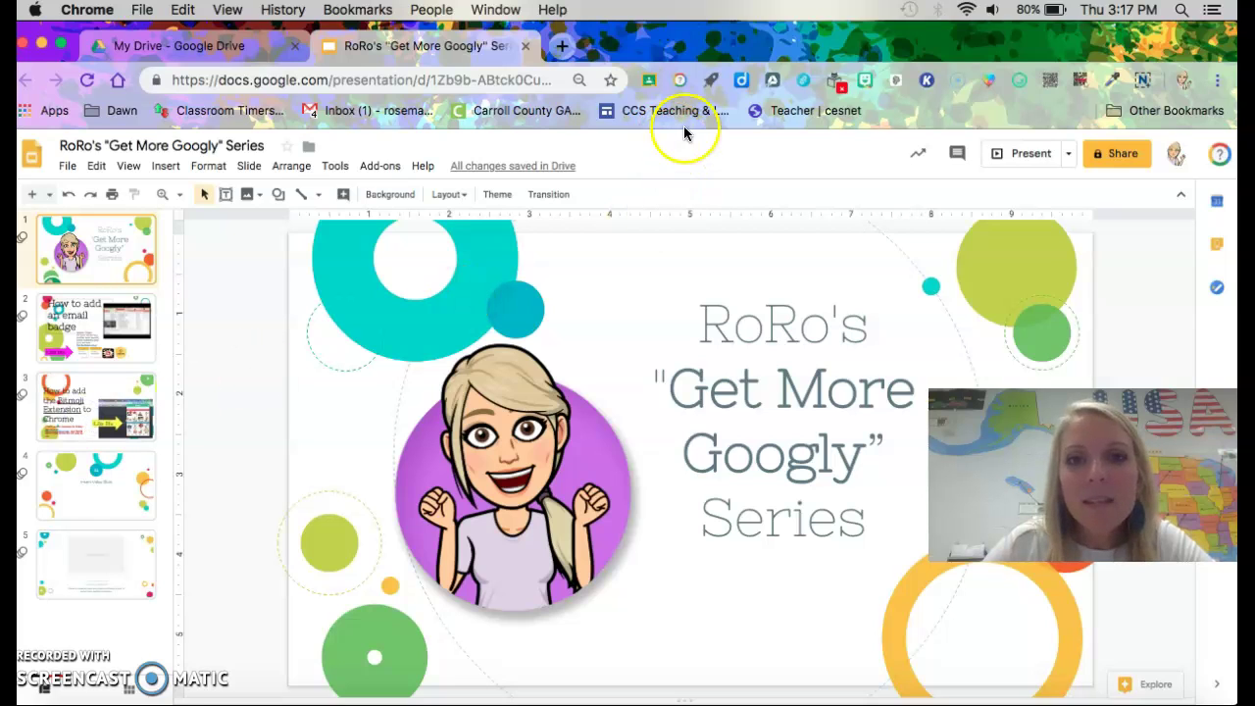
left_click(41, 116)
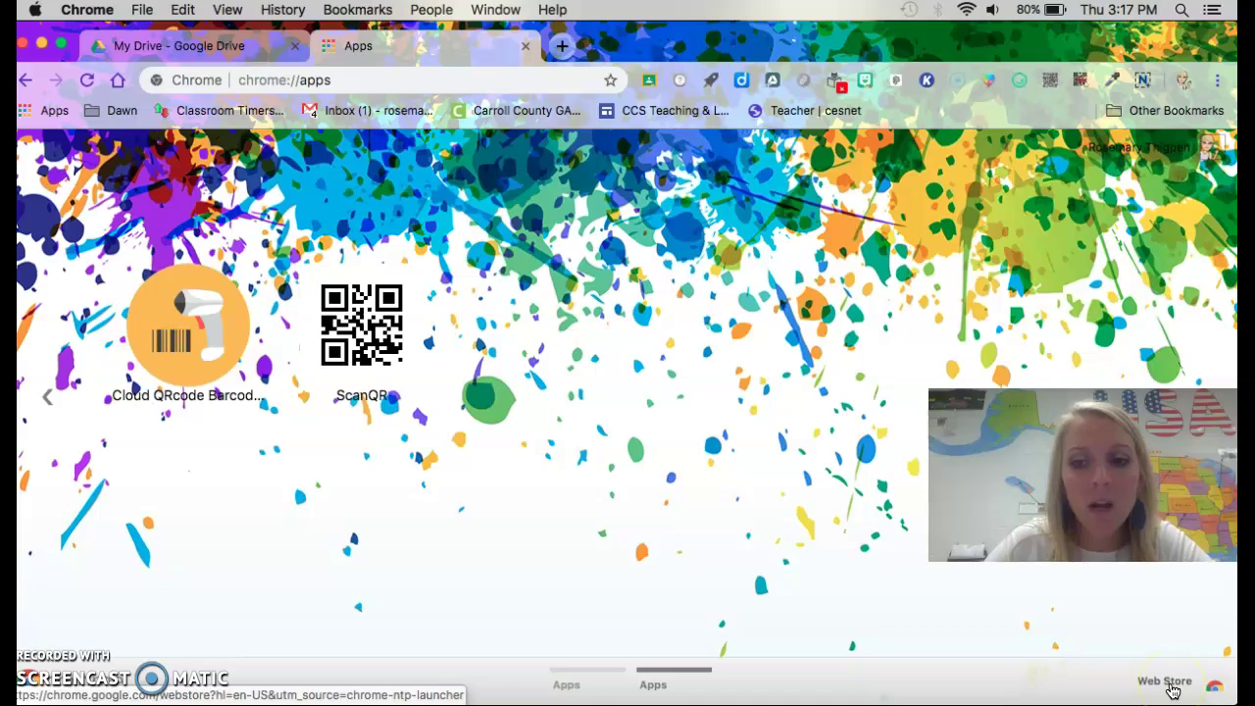
left_click(1172, 690)
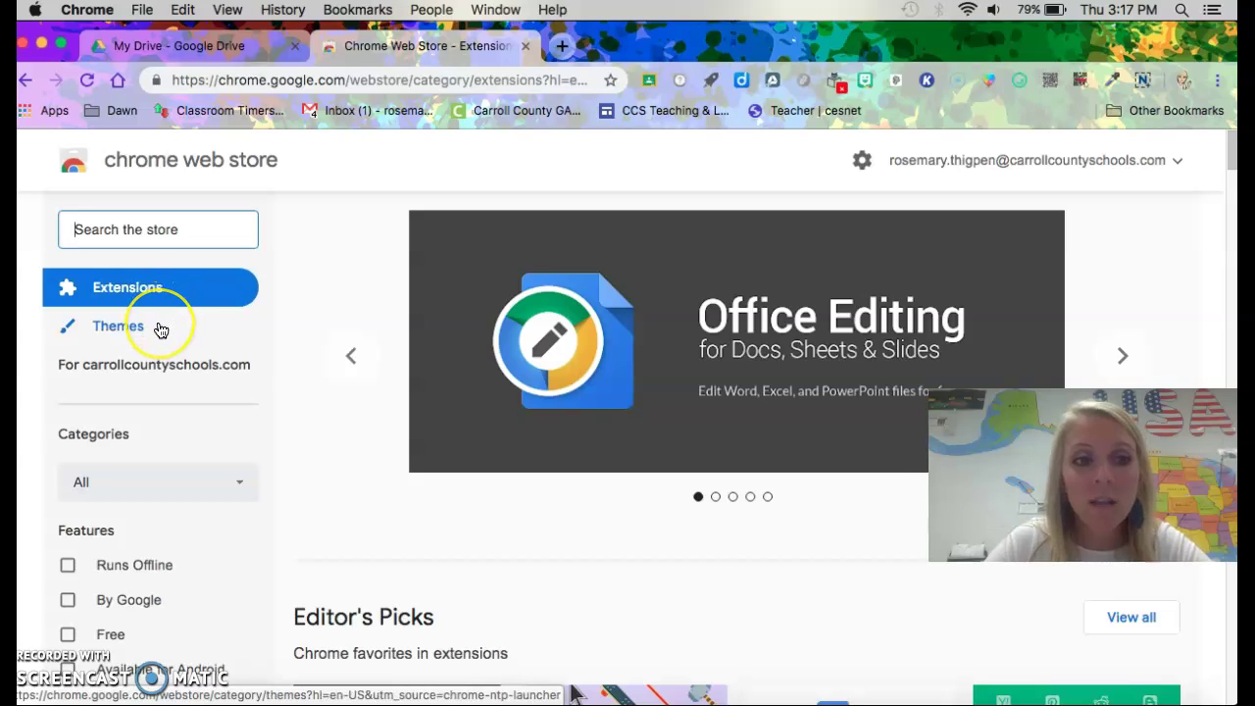
left_click(164, 294)
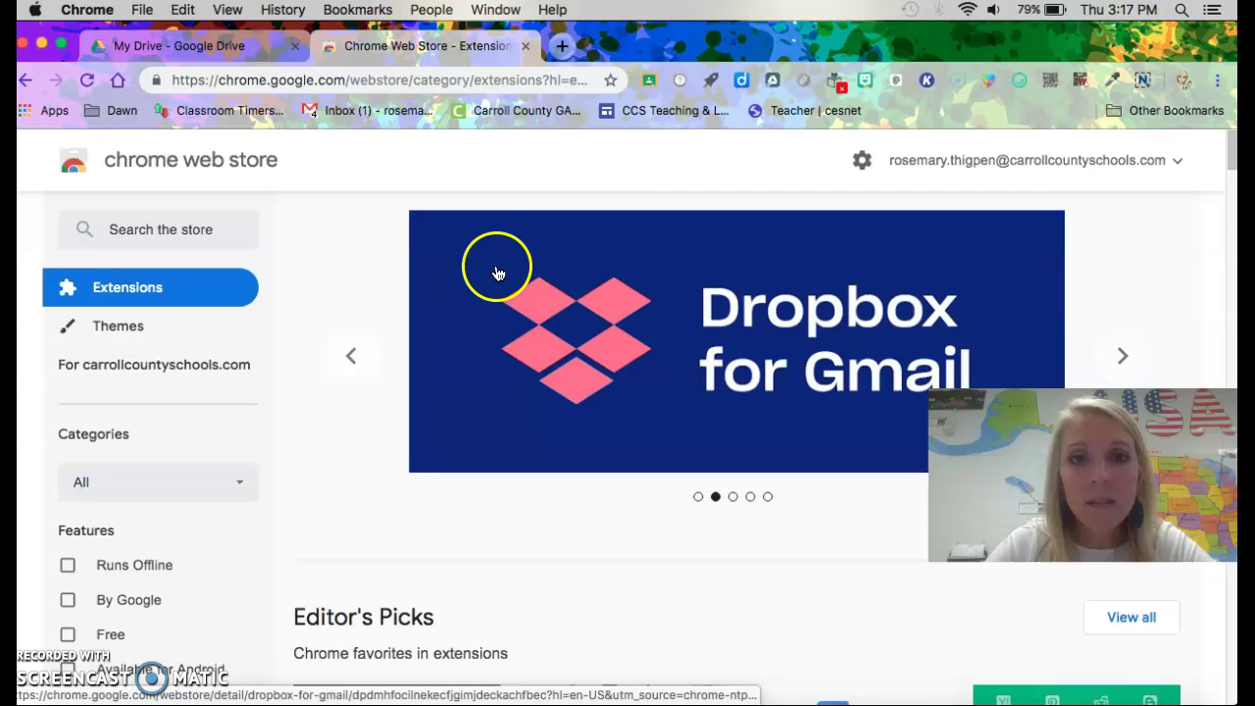
Search the Chrome Web Store for Bitmoji
mouse_move(459, 384)
scroll(550, 512, "down", 4)
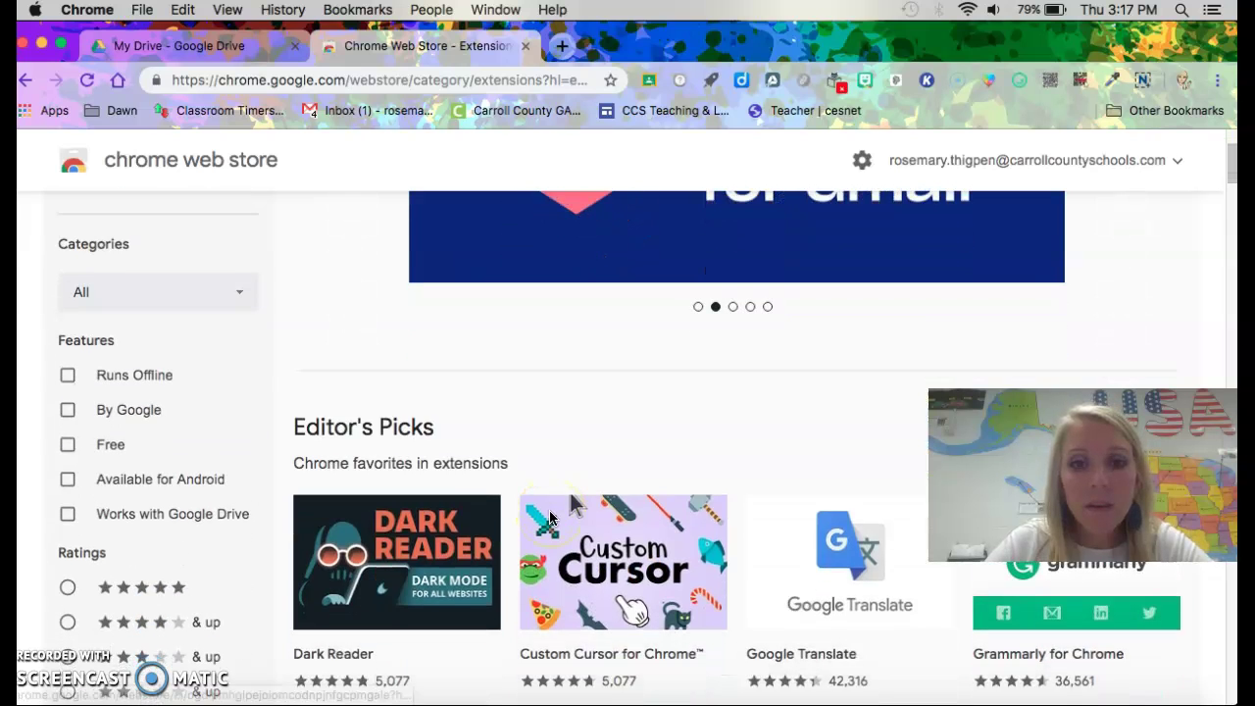
scroll(550, 512, "up", 4)
scroll(550, 516, "down", 1)
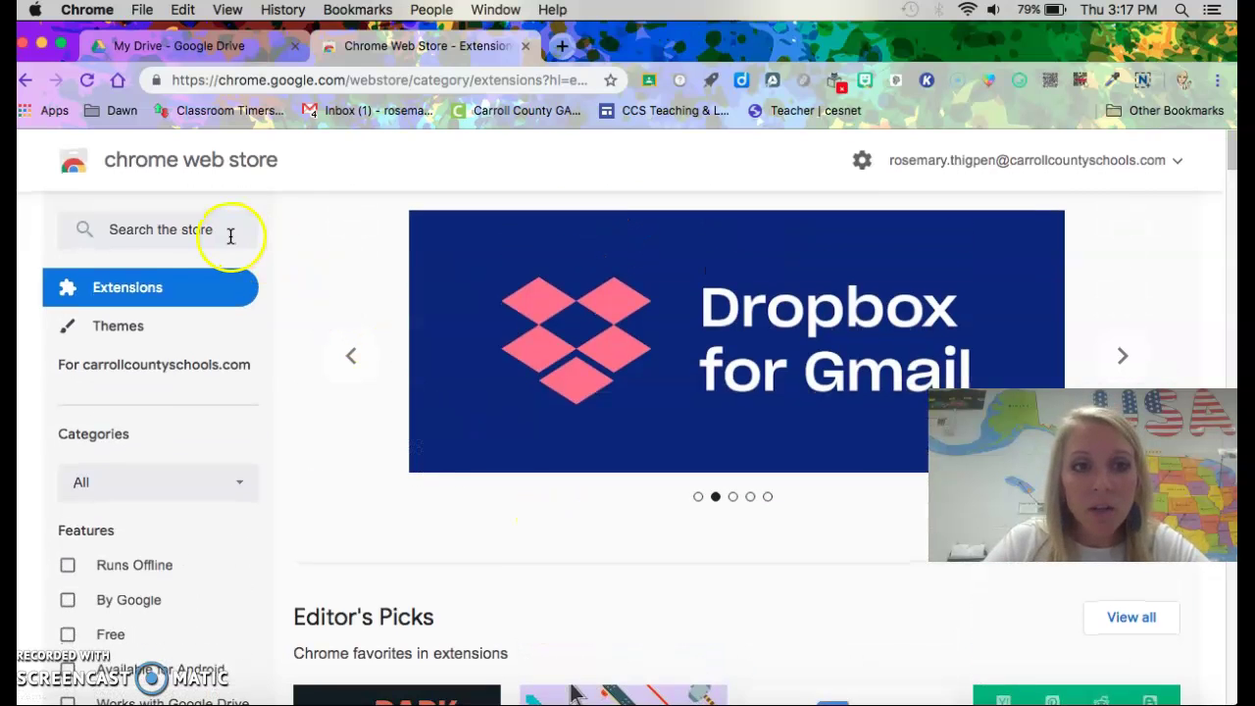
left_click(186, 230)
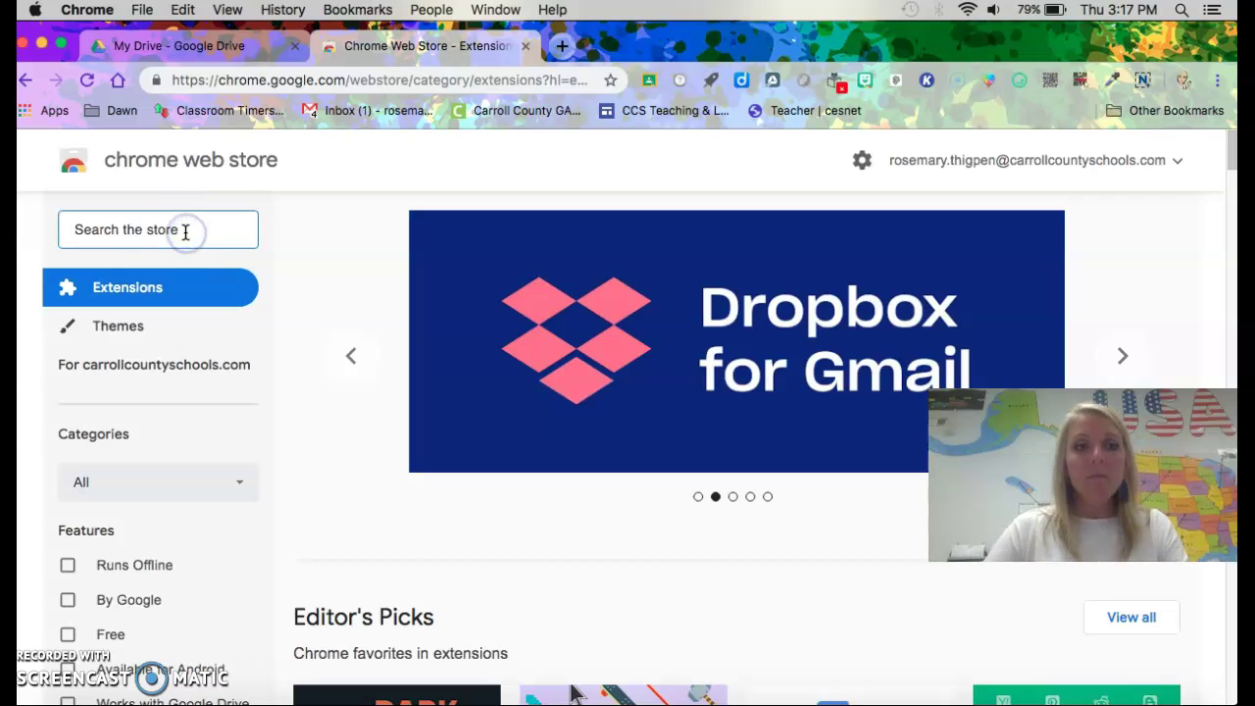
type("Bitmoji")
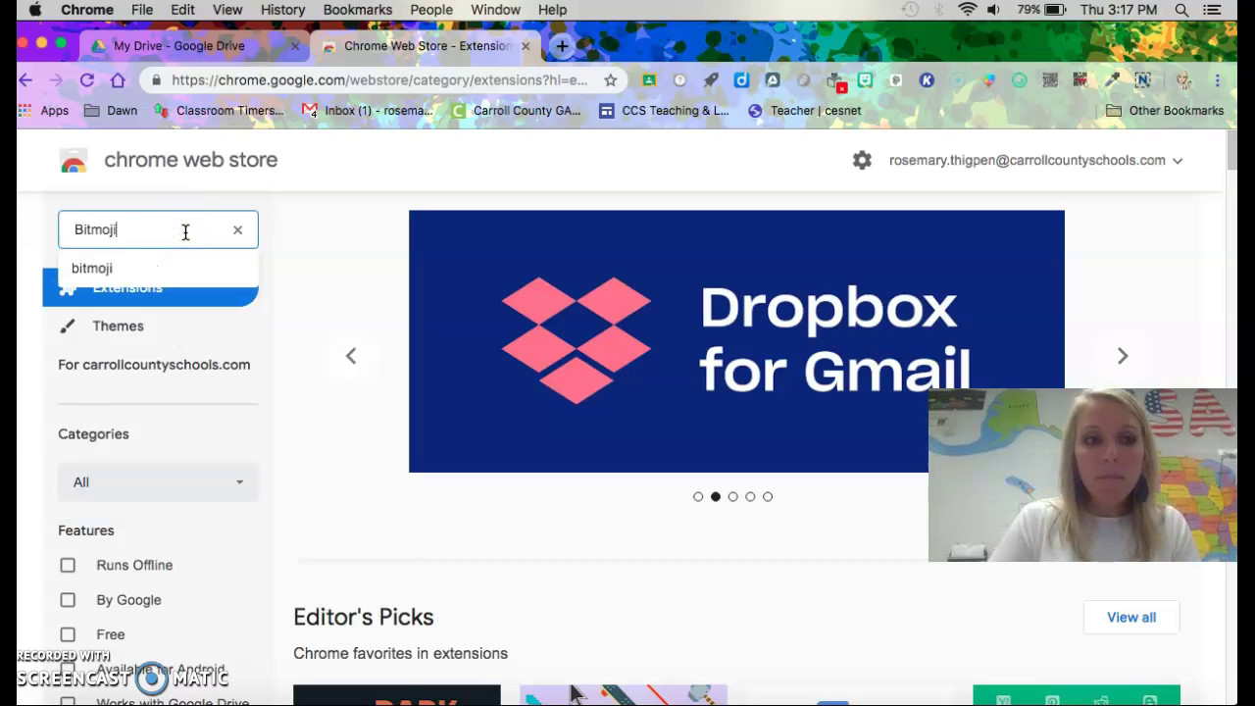
key("Return")
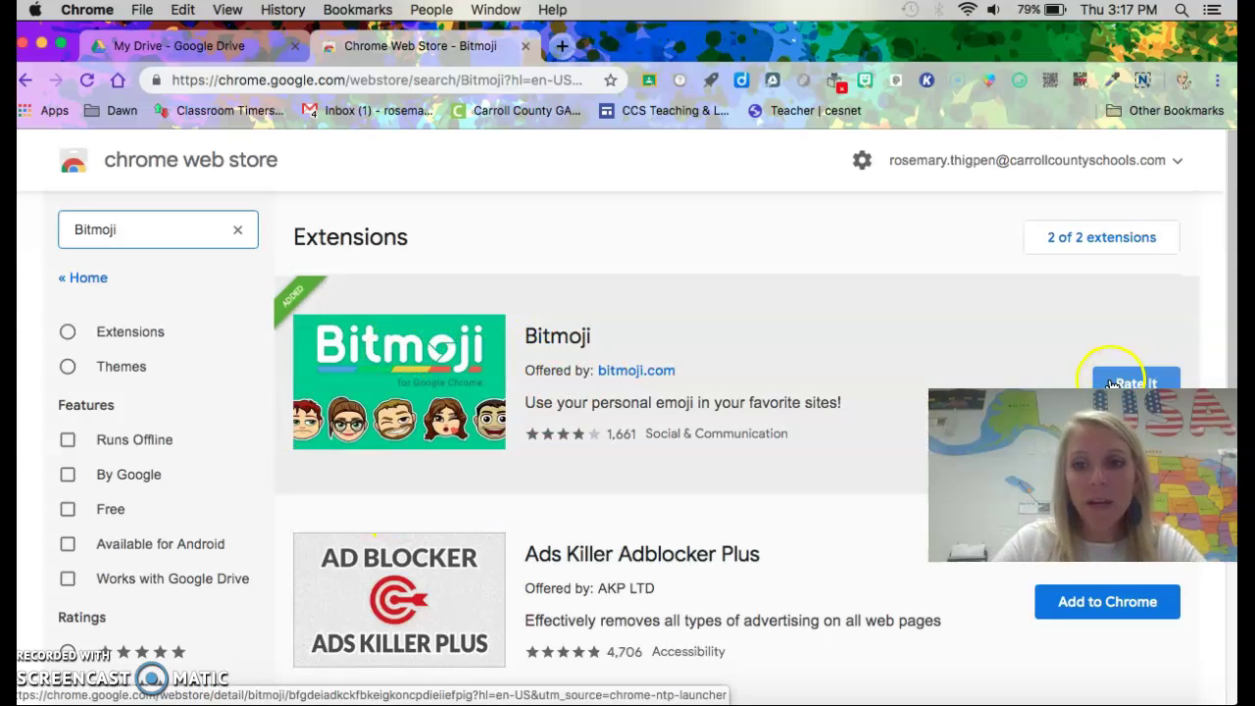
left_click_drag(1079, 412, 1079, 451)
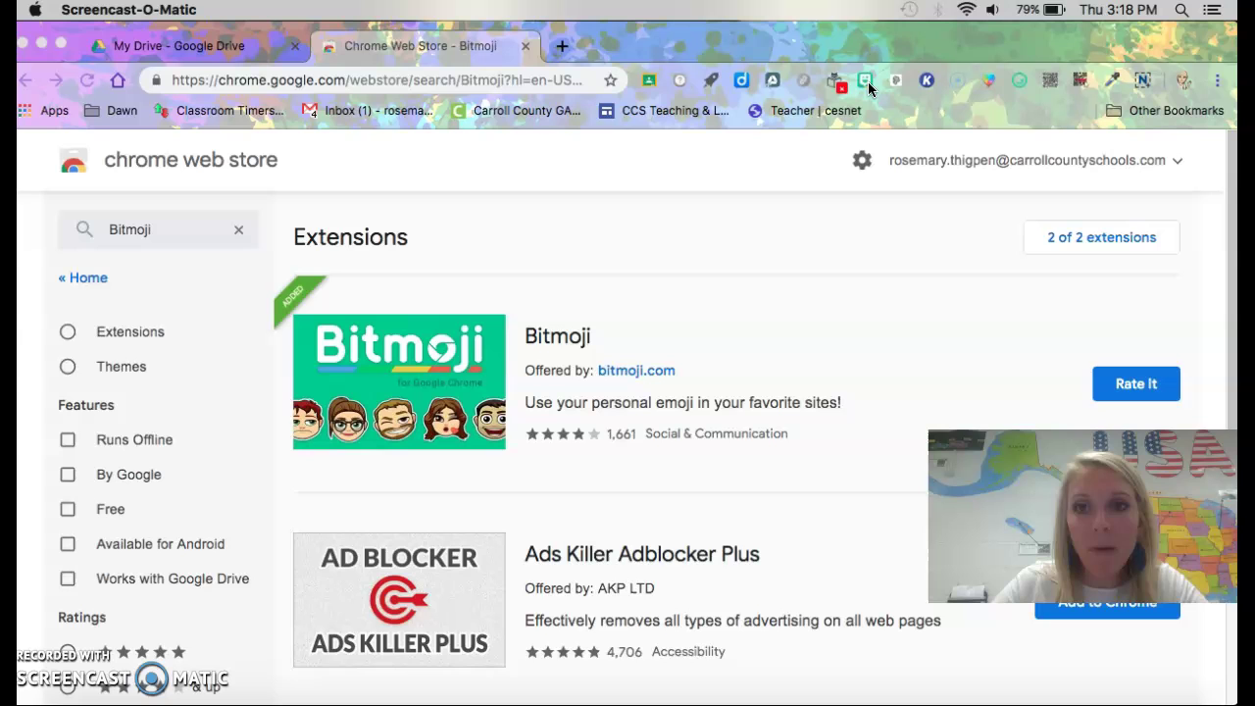
left_click(562, 46)
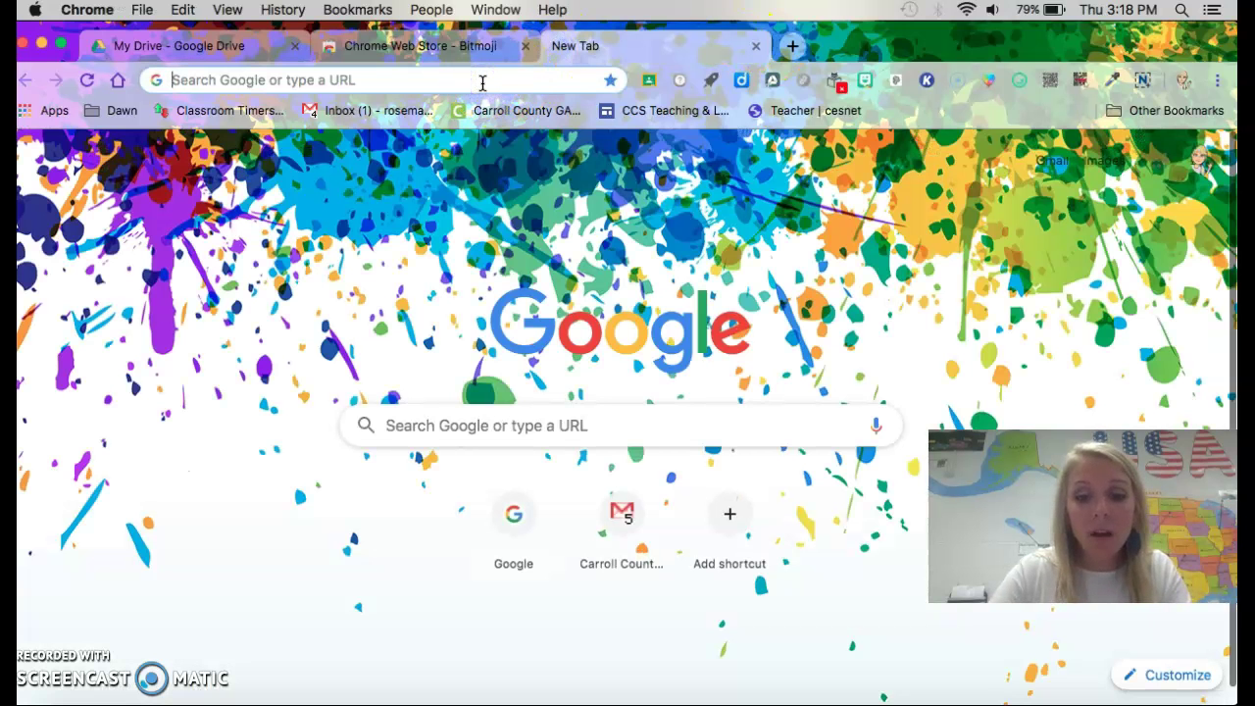
type("www.bitmoj")
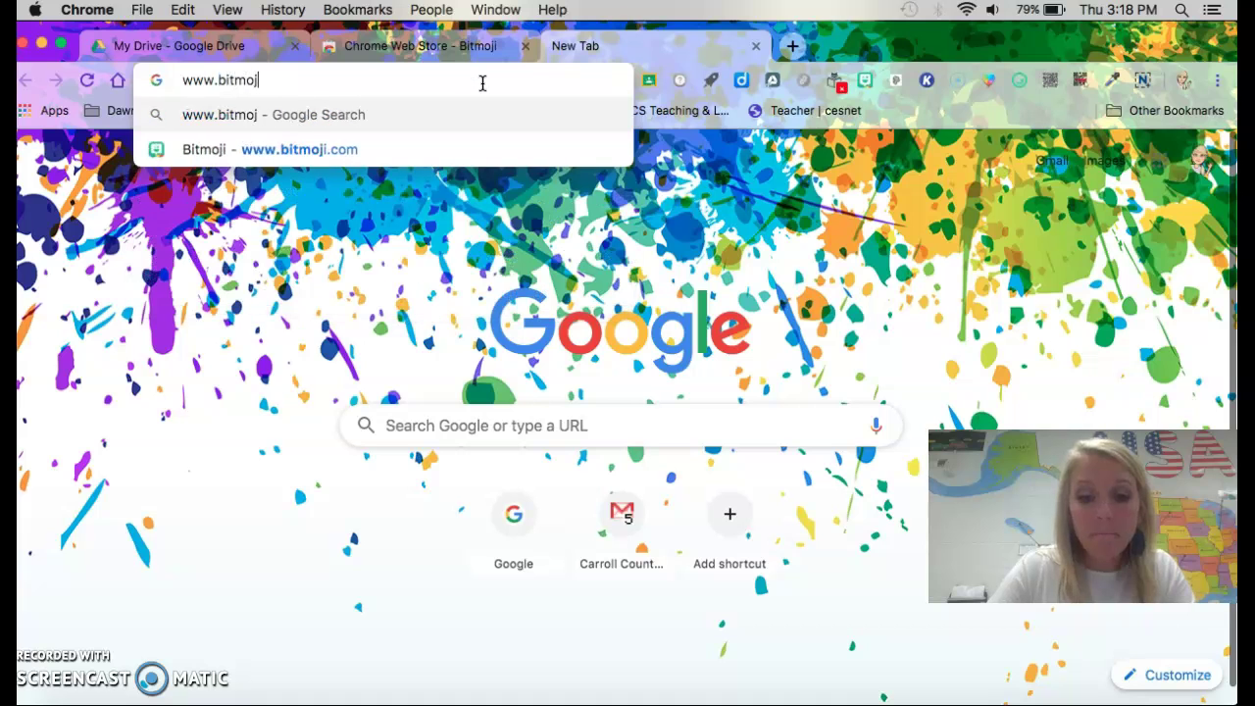
type("i")
key("Down")
key("Return")
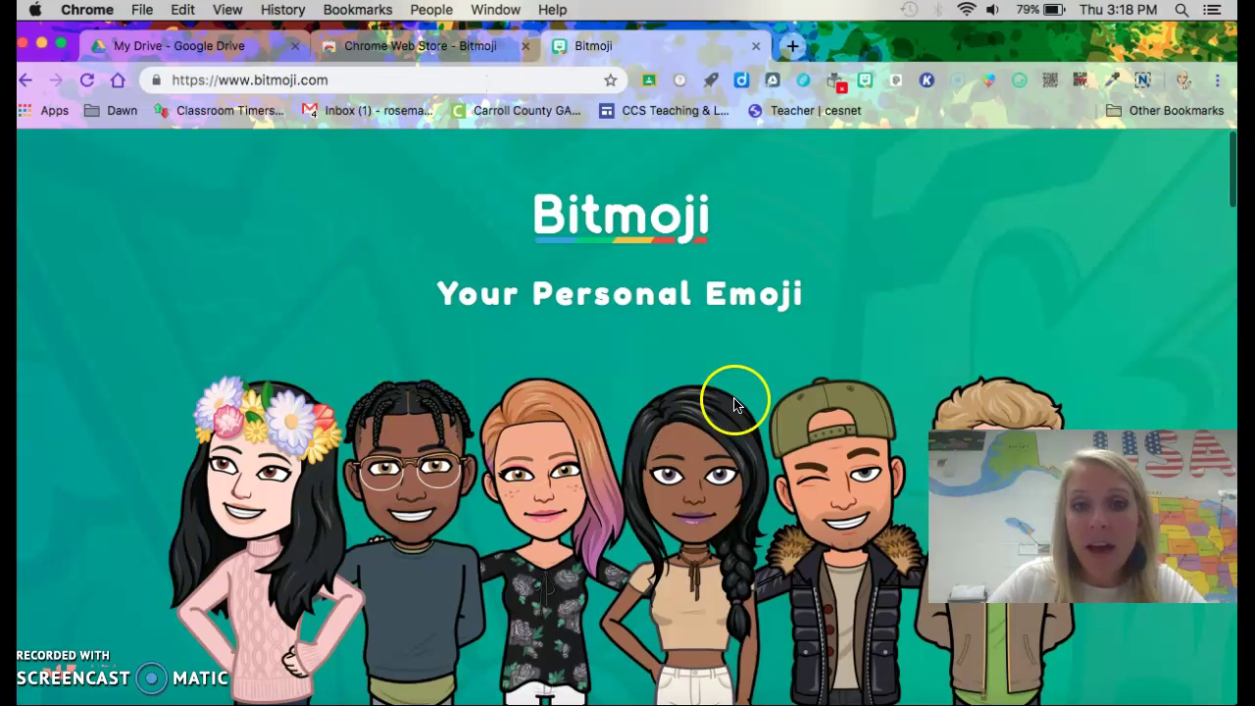
scroll(778, 402, "down", 3)
scroll(778, 403, "down", 3)
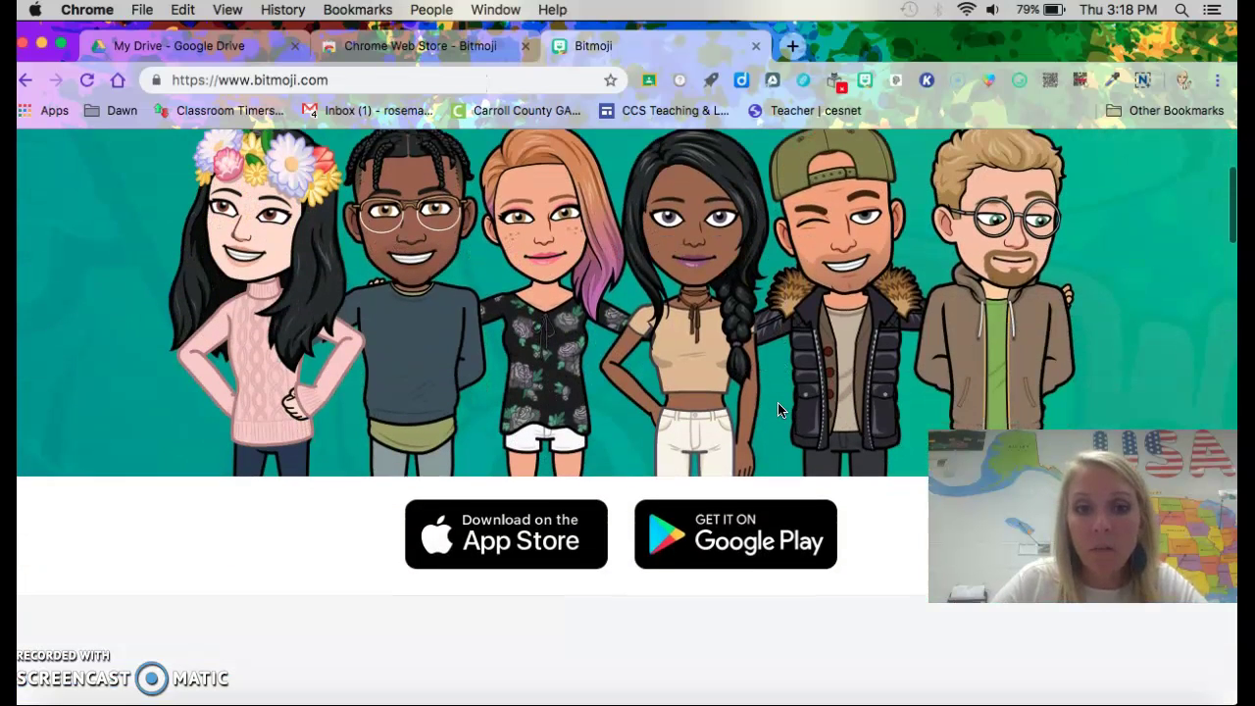
scroll(778, 403, "up", 3)
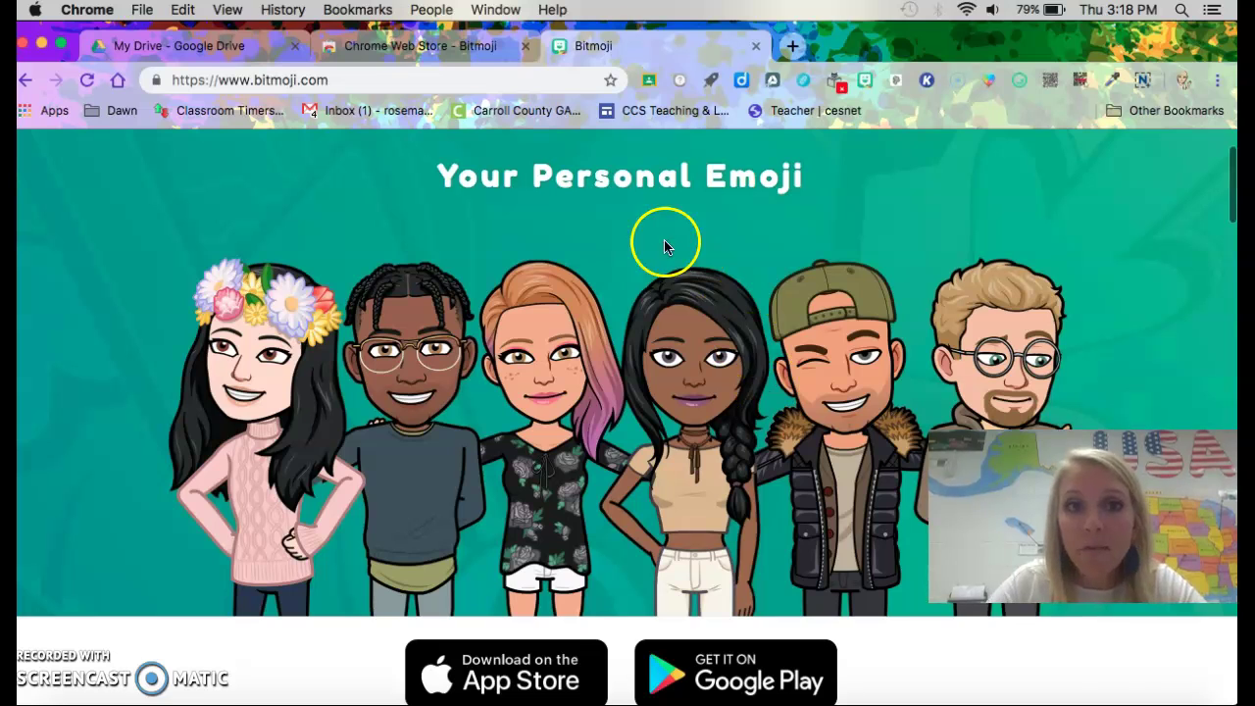
Load teacher.carrollcountyschools.com in a new tab, authenticate with the saved login, and open the Bitmoji extension
left_click(475, 57)
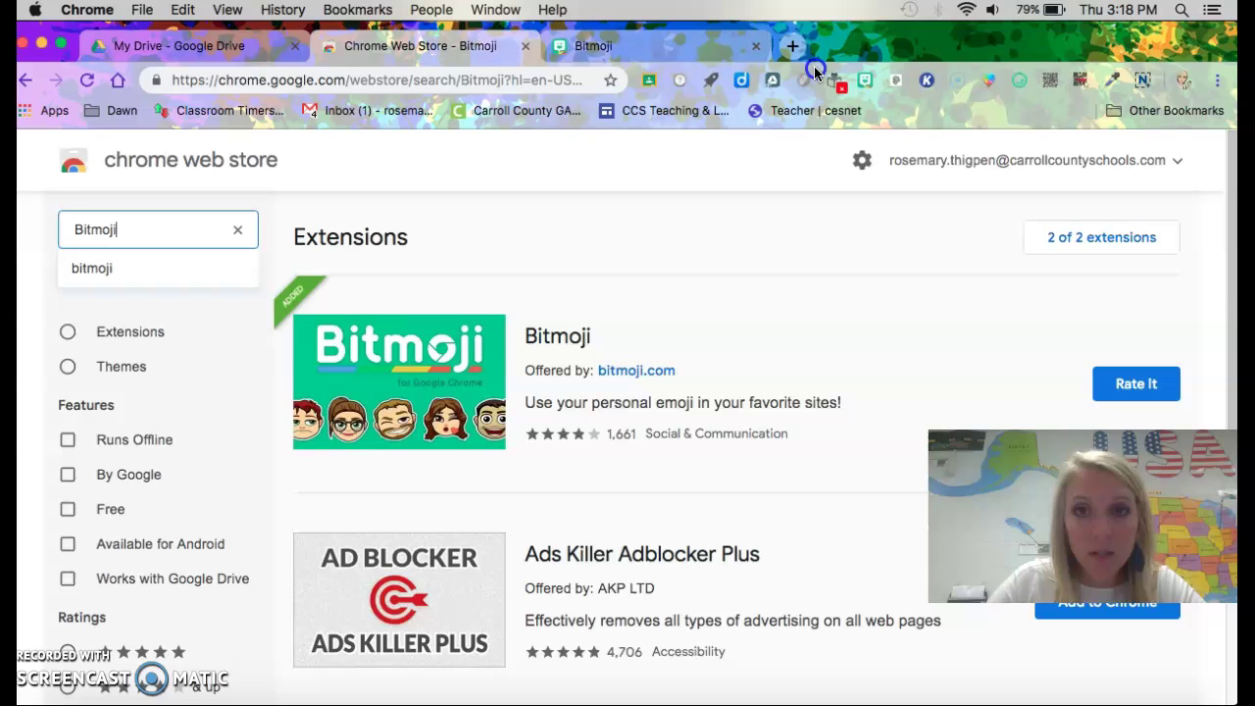
left_click(793, 47)
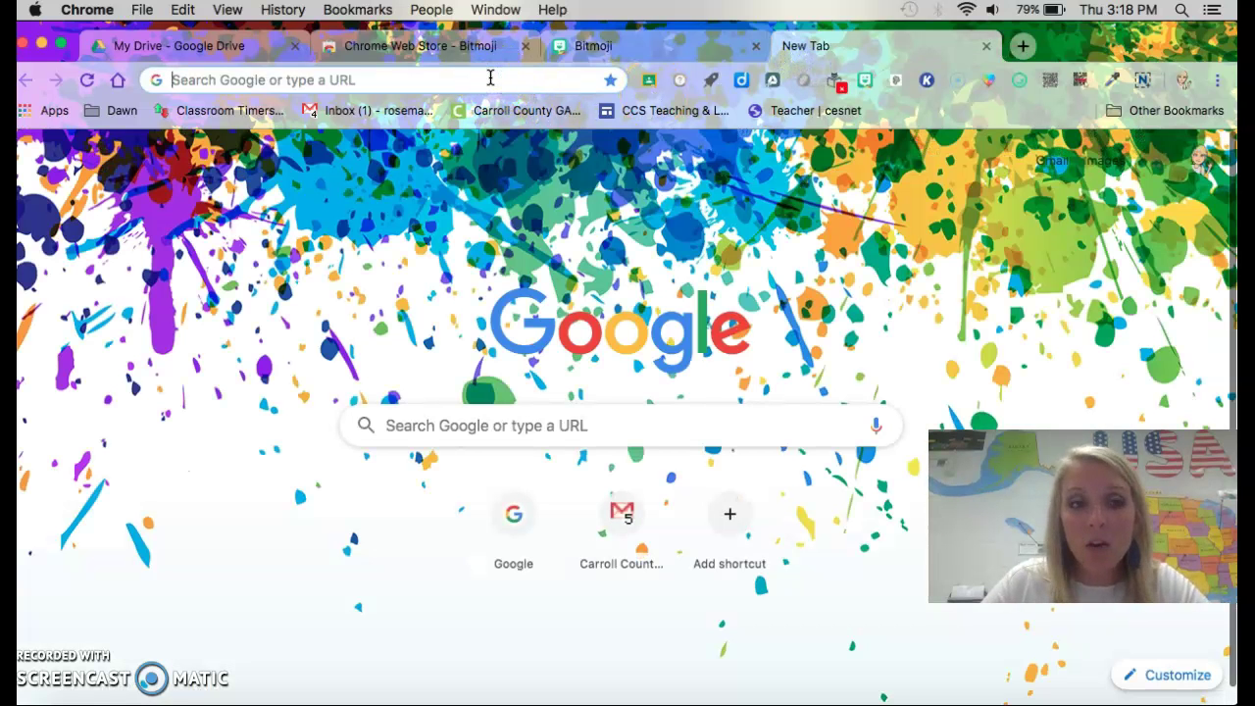
type("teacher")
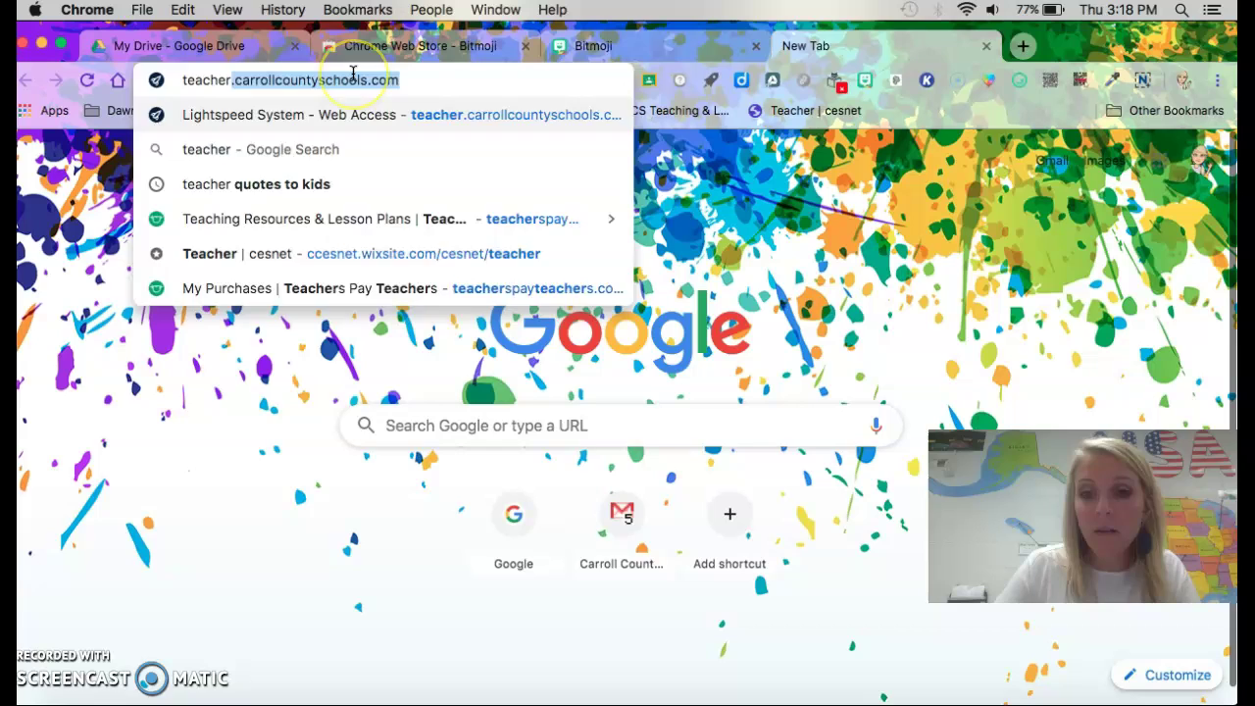
key("Return")
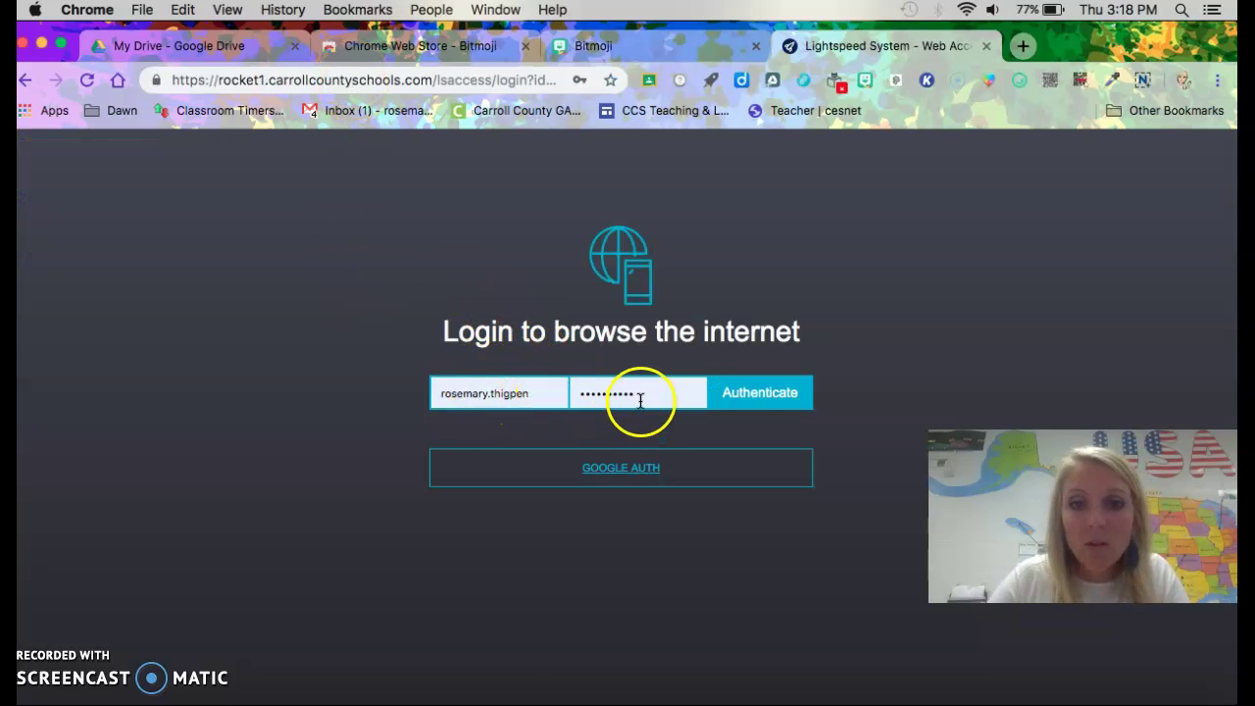
left_click(775, 392)
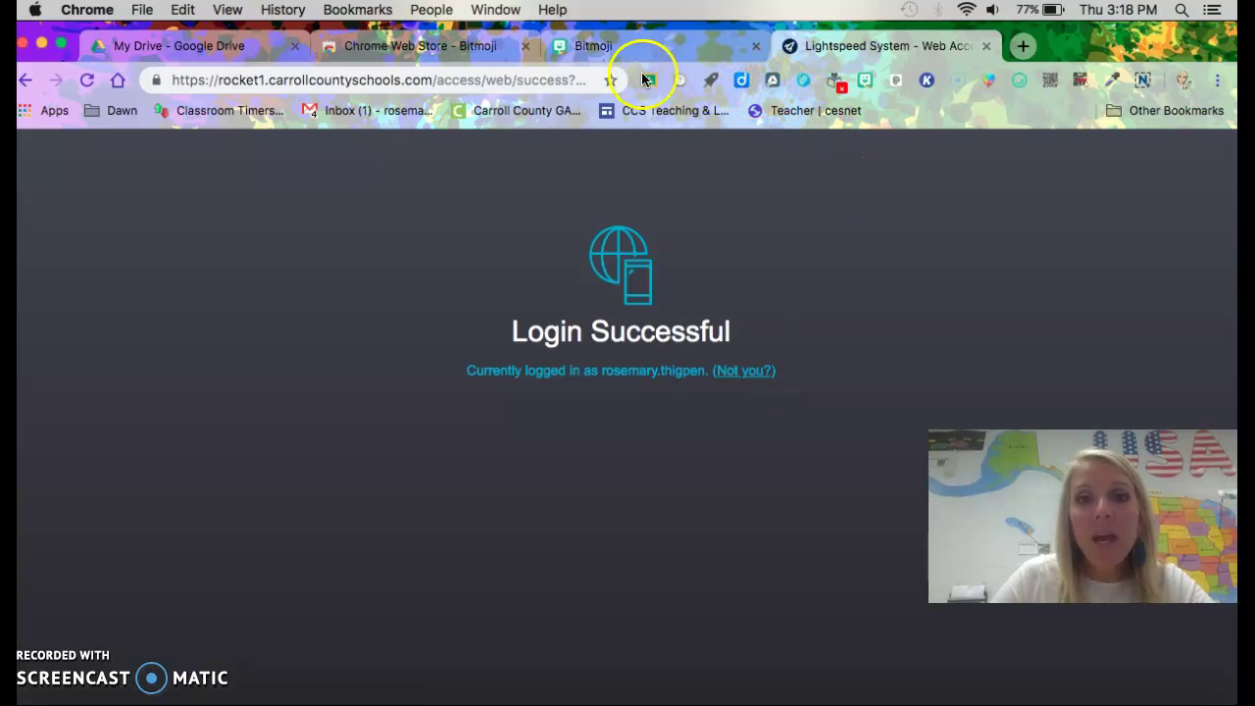
left_click(866, 85)
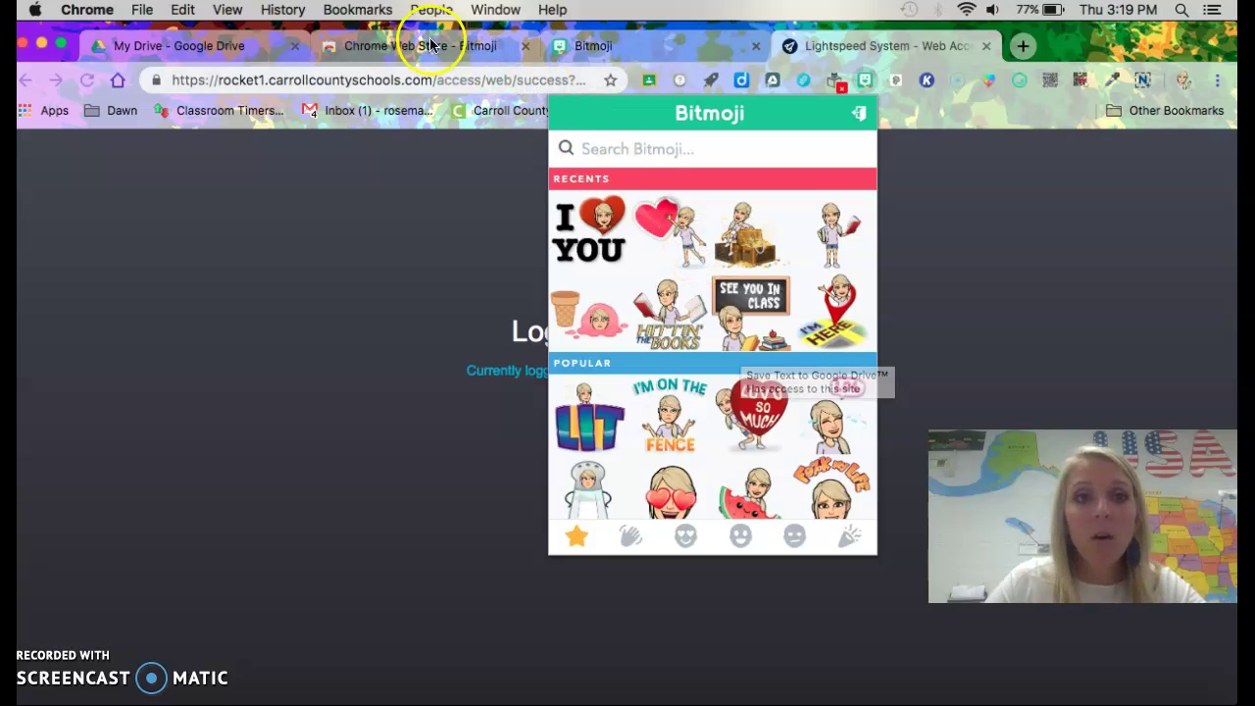
Open Google Docs from Google Drive and create a blank document
left_click(186, 45)
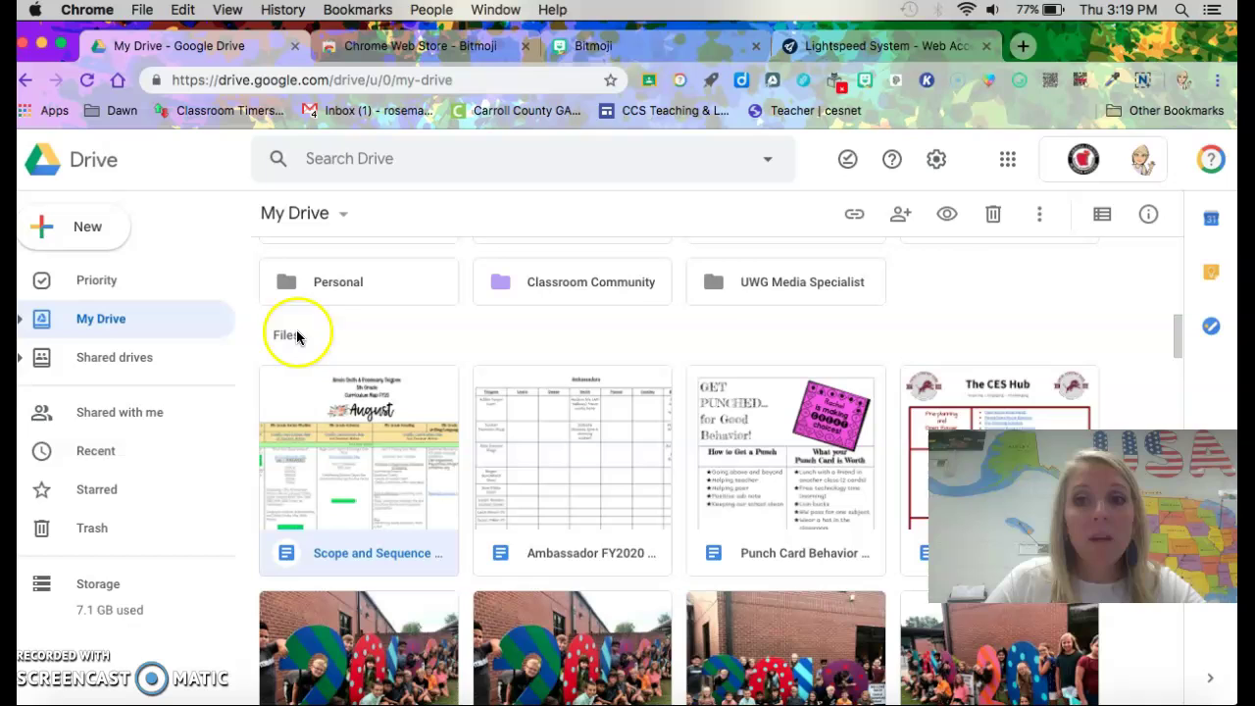
left_click(1009, 164)
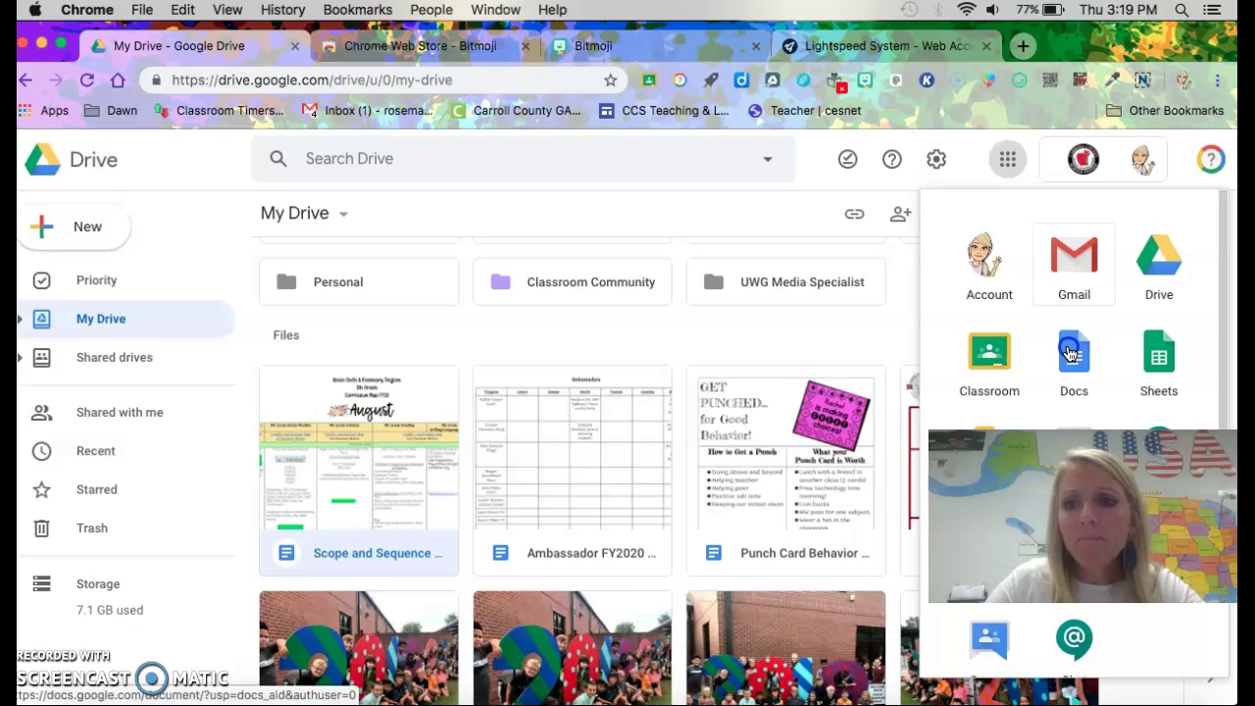
left_click(1072, 353)
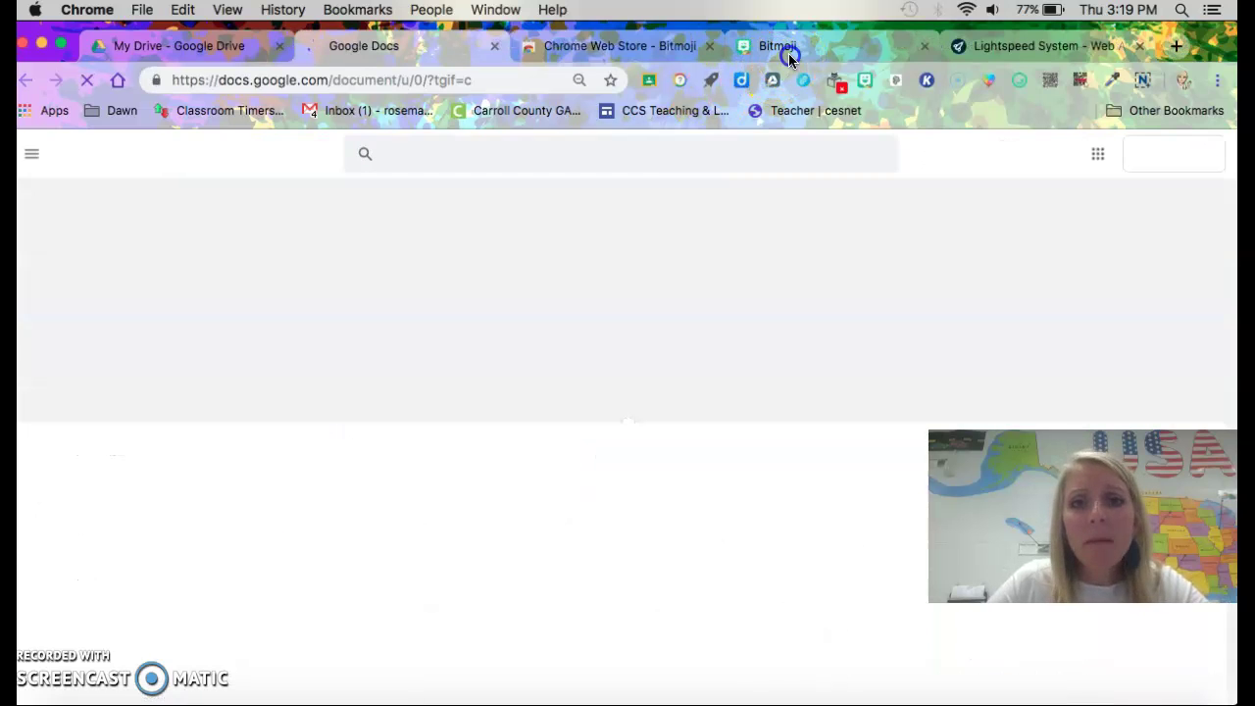
left_click(788, 51)
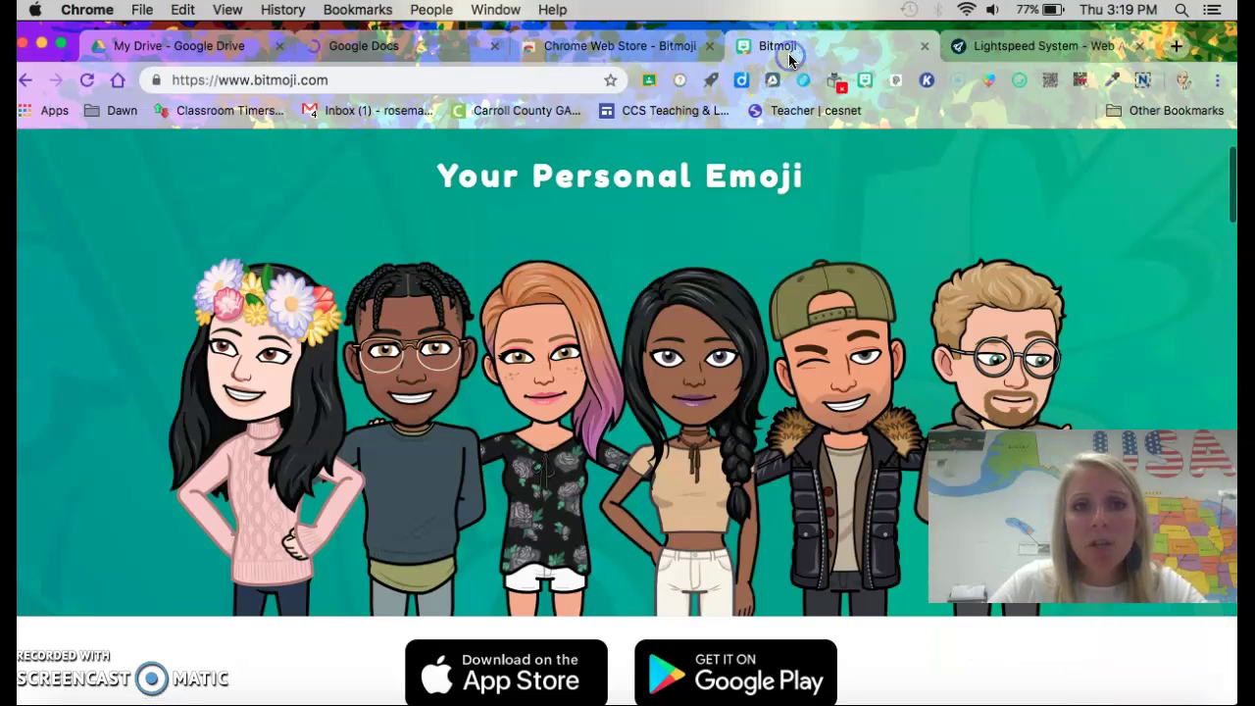
left_click(418, 51)
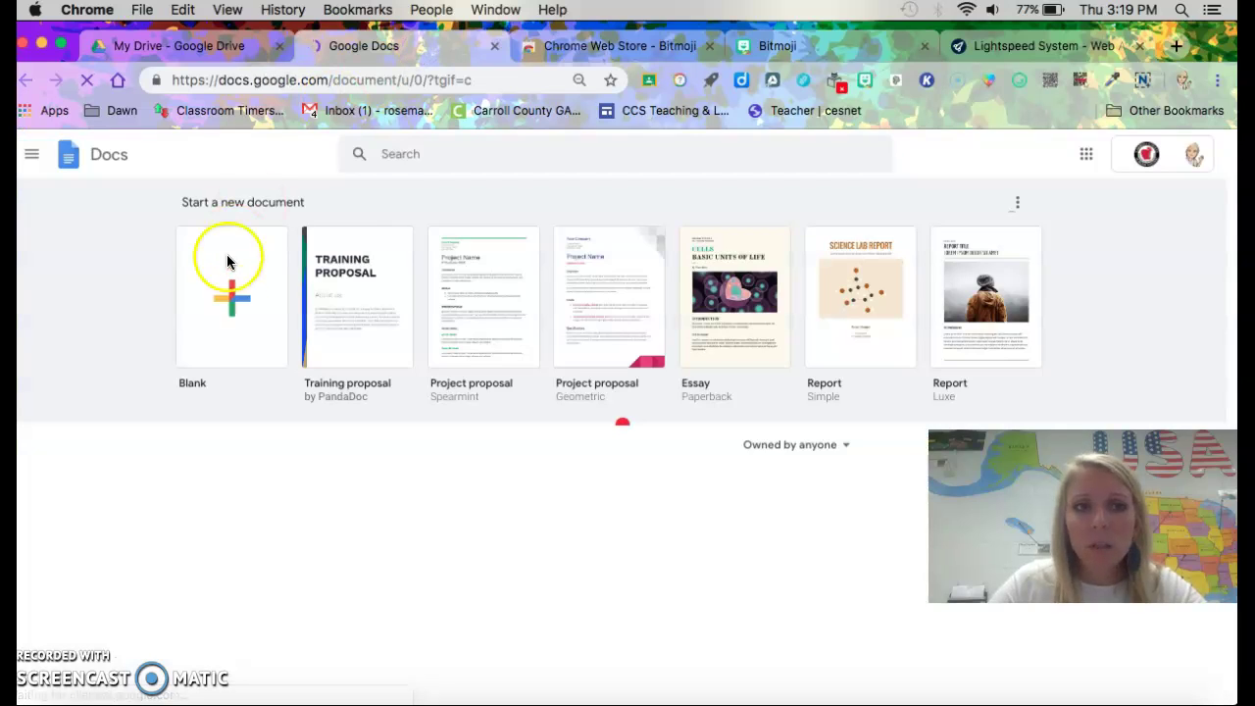
left_click(232, 277)
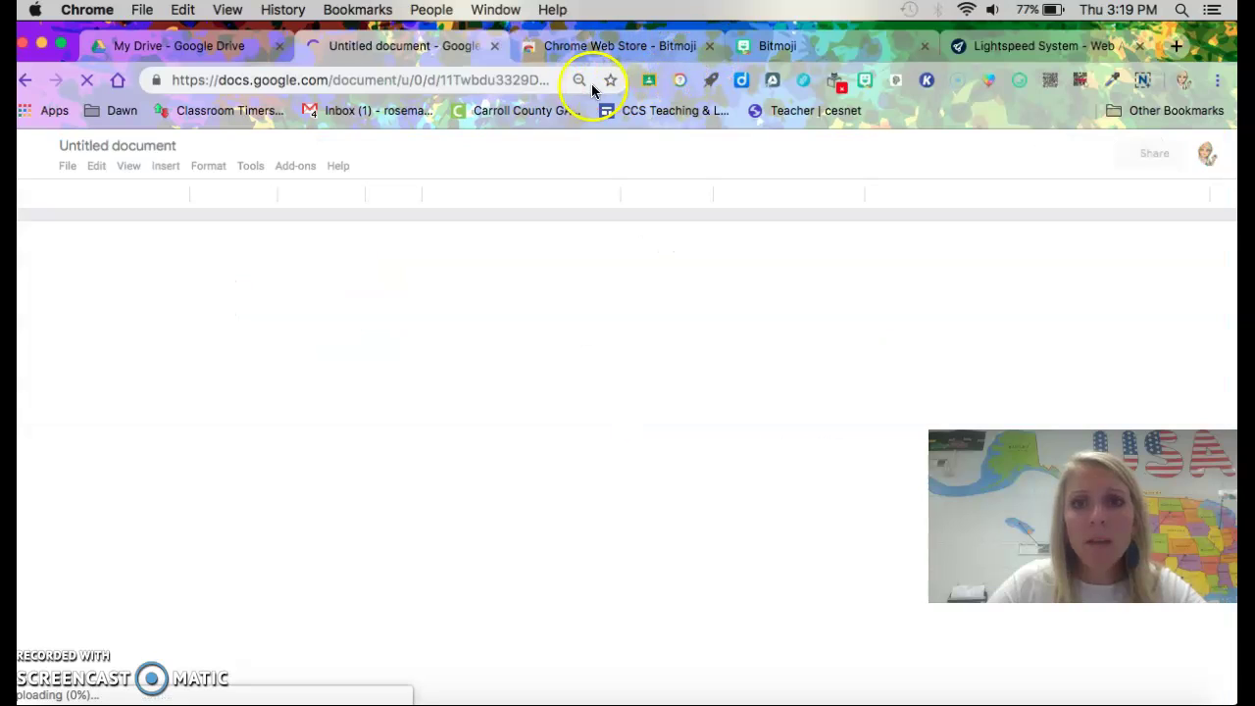
Search the Bitmoji extension for "books" and place the standing Bitmoji holding an open red book in the document
left_click(868, 83)
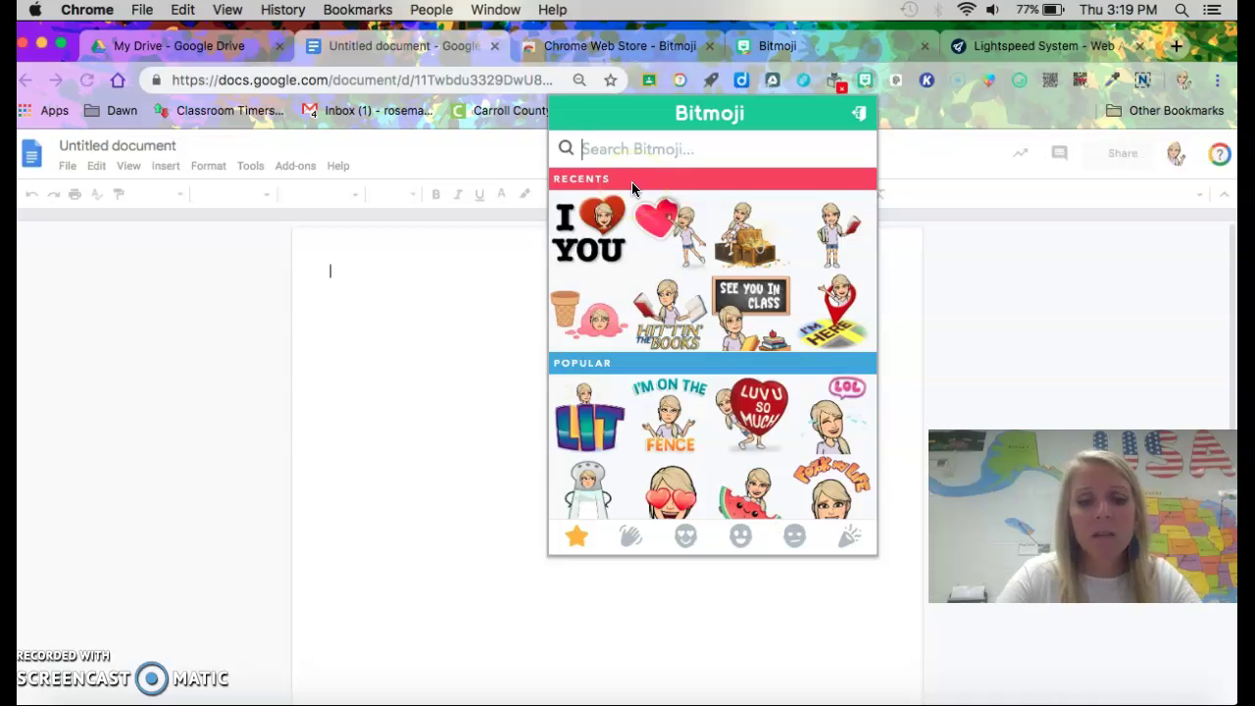
type("books")
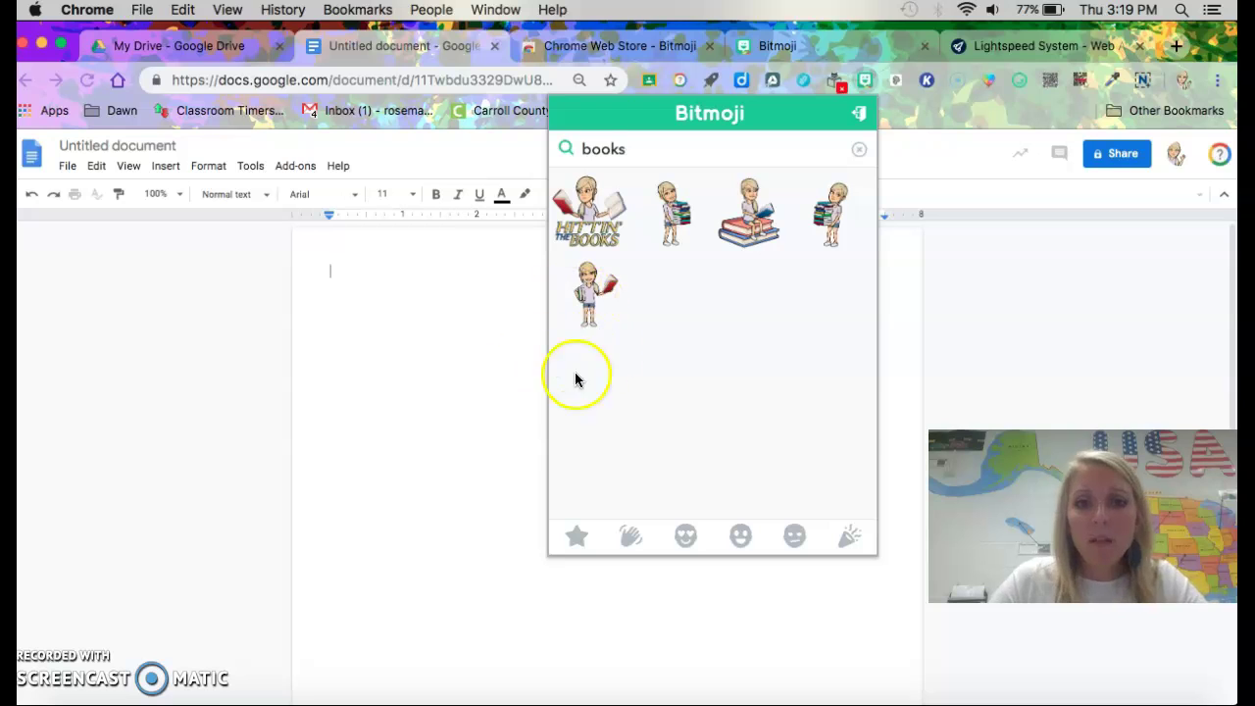
left_click(586, 304)
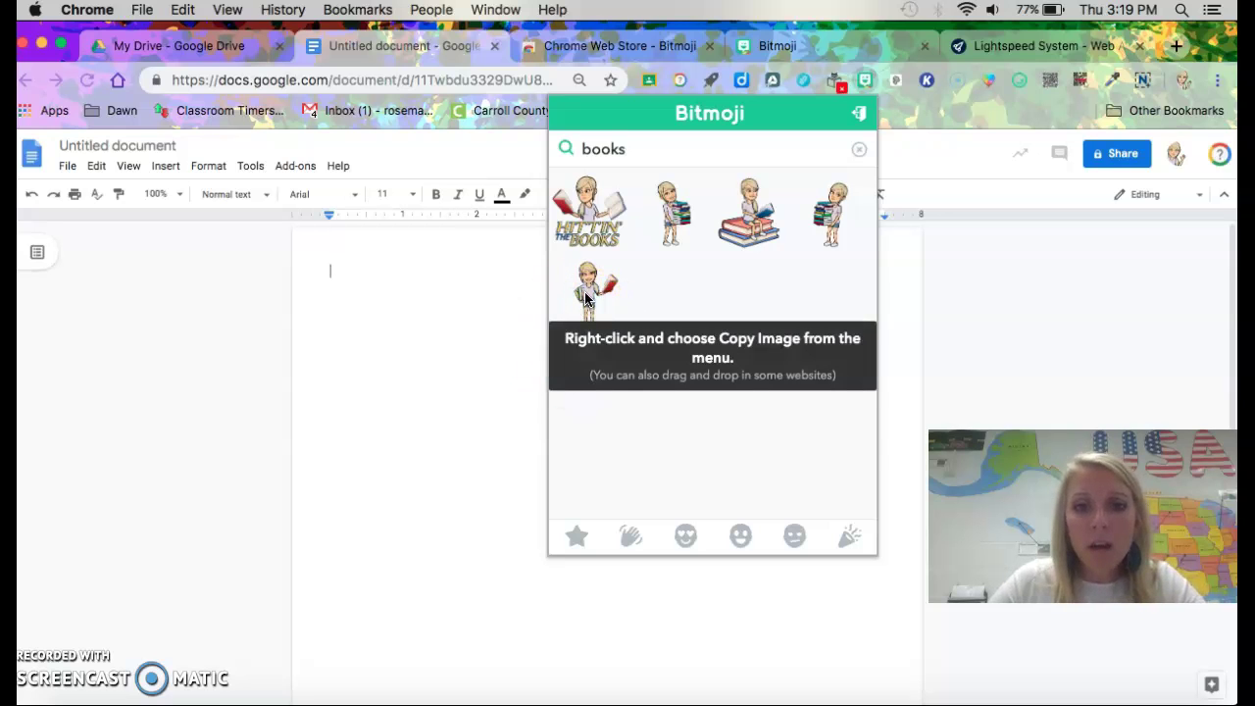
left_click_drag(586, 304, 433, 421)
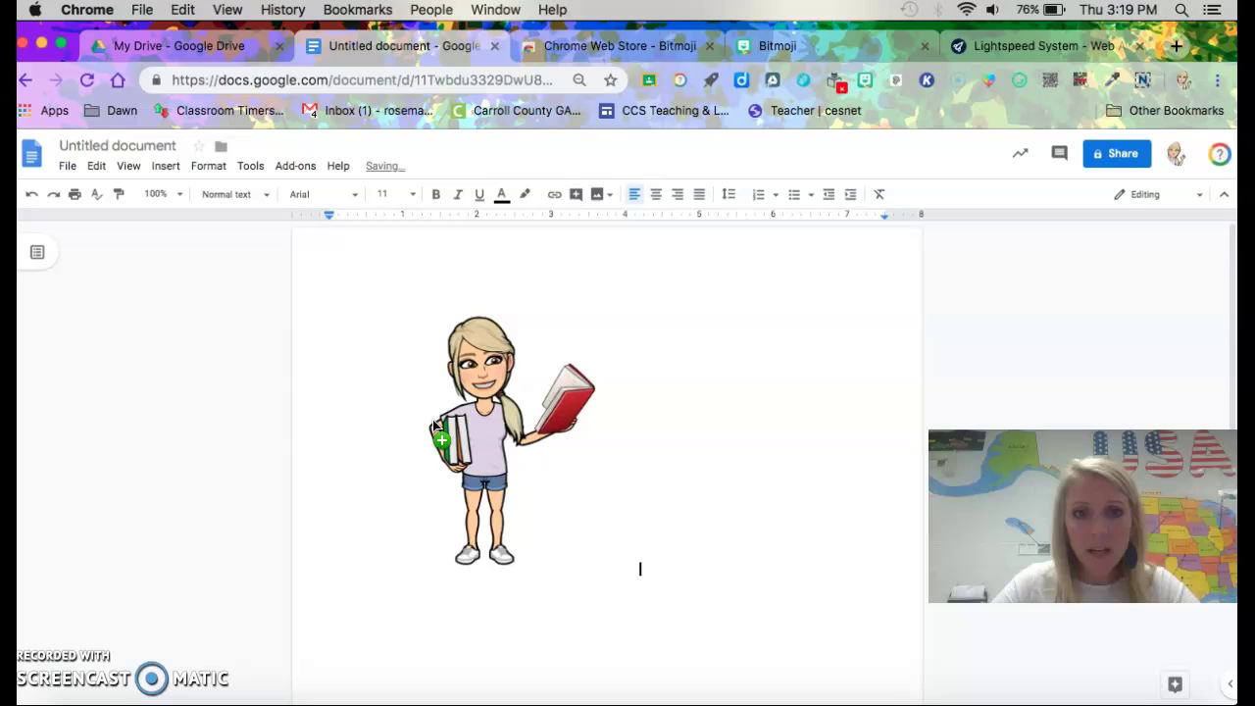
Enlarge the inserted Bitmoji image proportionally to about 5.7 inches wide
left_click(495, 431)
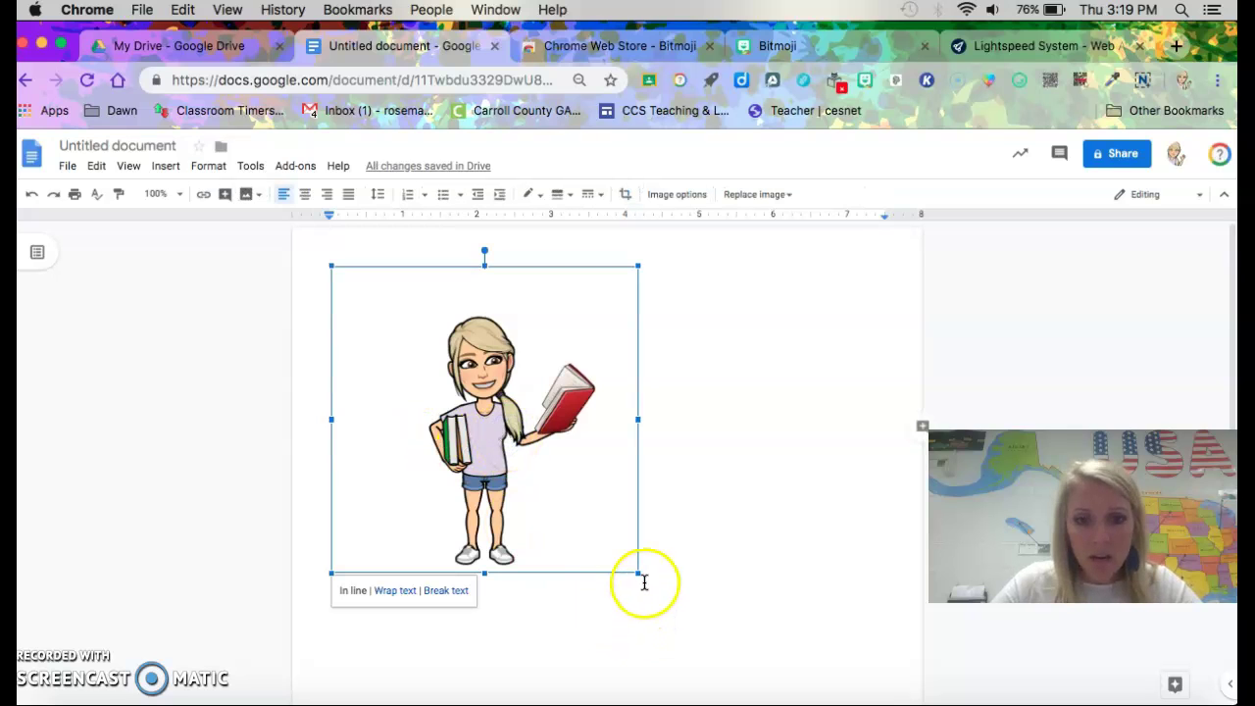
left_click_drag(638, 573, 752, 634)
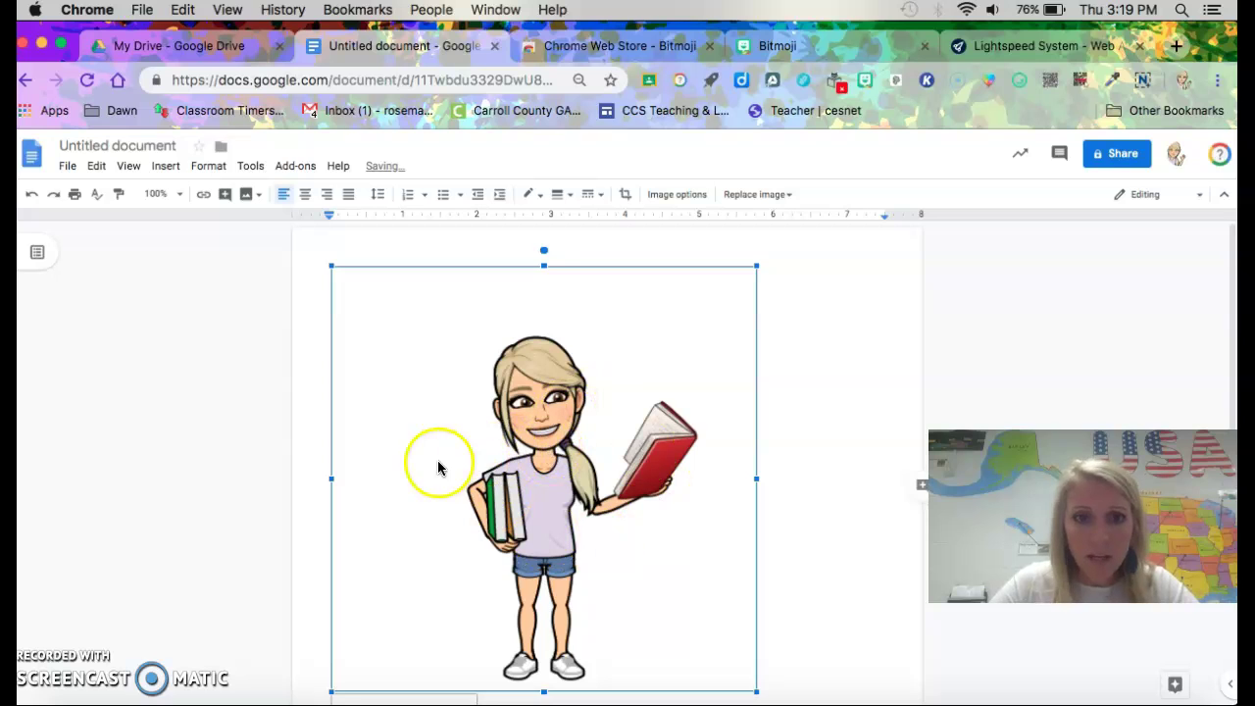
scroll(548, 501, "down", 1)
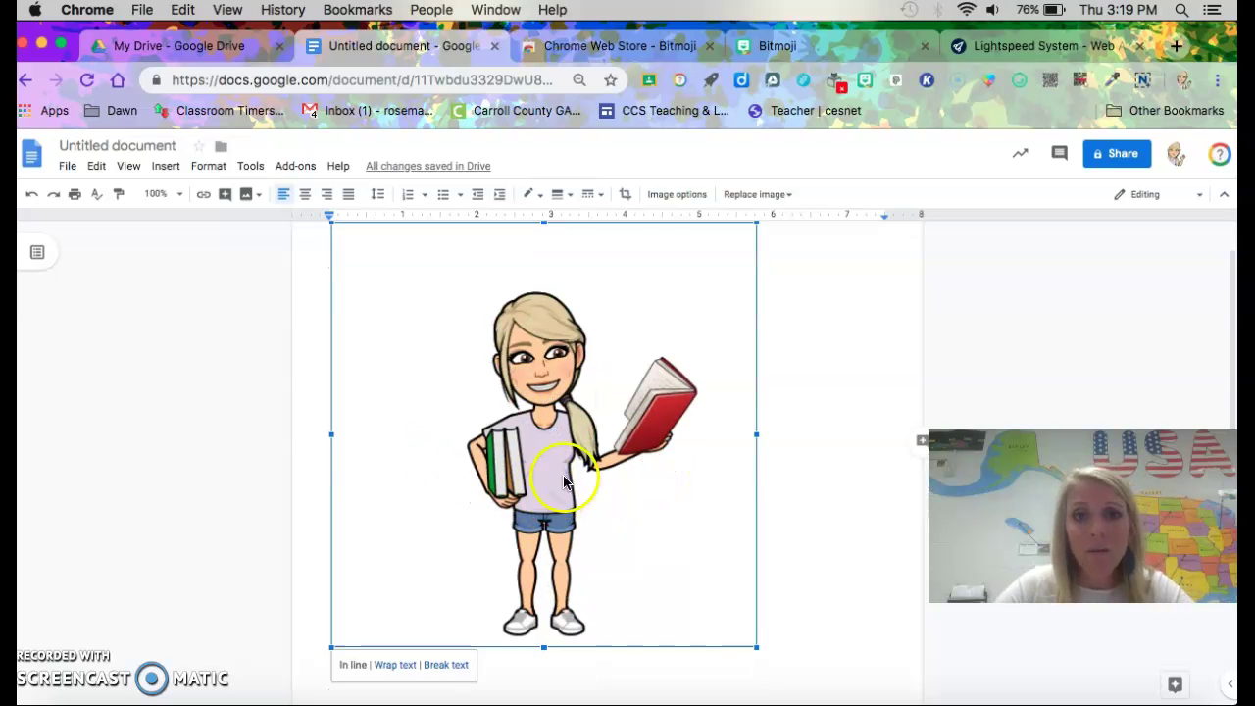
Crop the empty space from the left, right and top of the Bitmoji image, leaving it about 3.3 inches wide
left_click(628, 201)
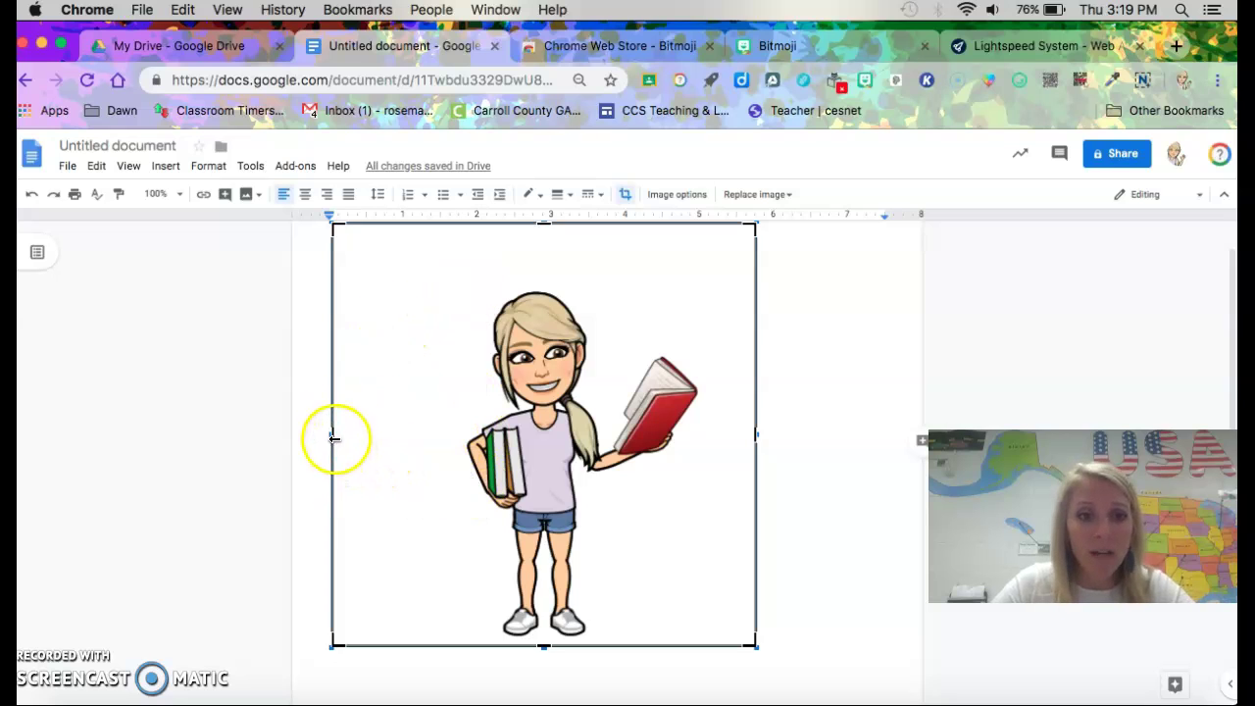
left_click(406, 438)
left_click_drag(406, 437, 453, 433)
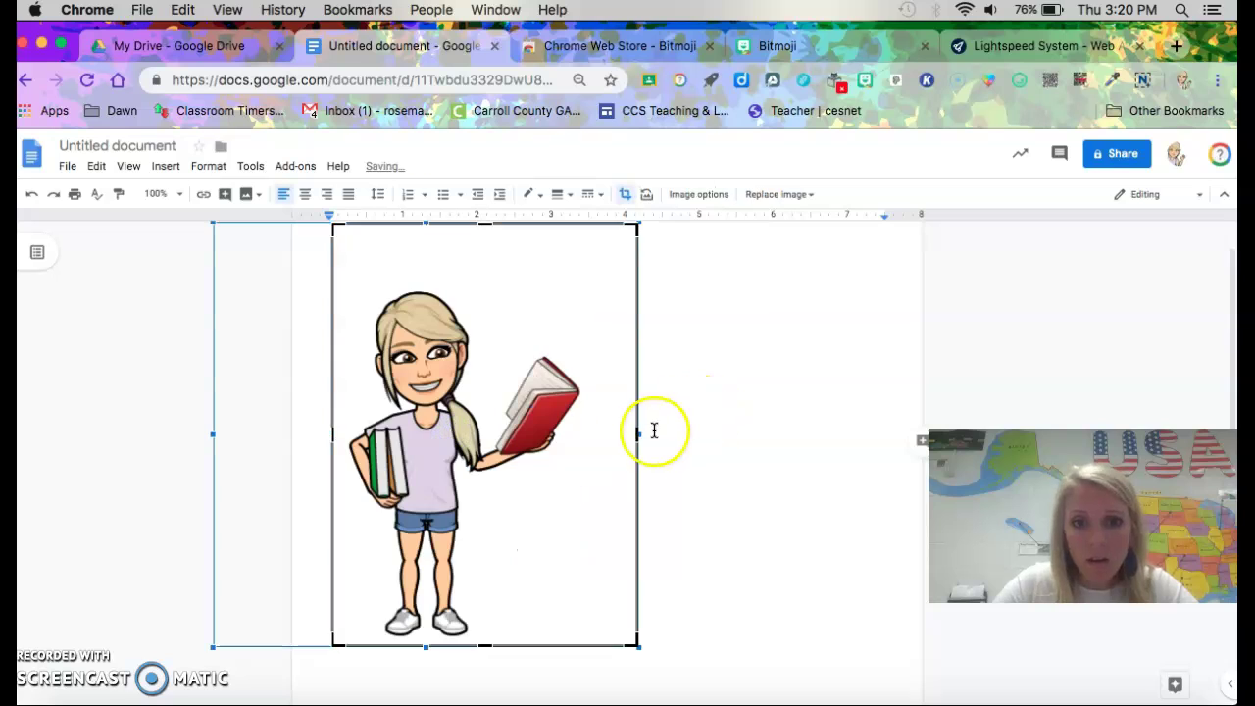
left_click_drag(576, 437, 575, 435)
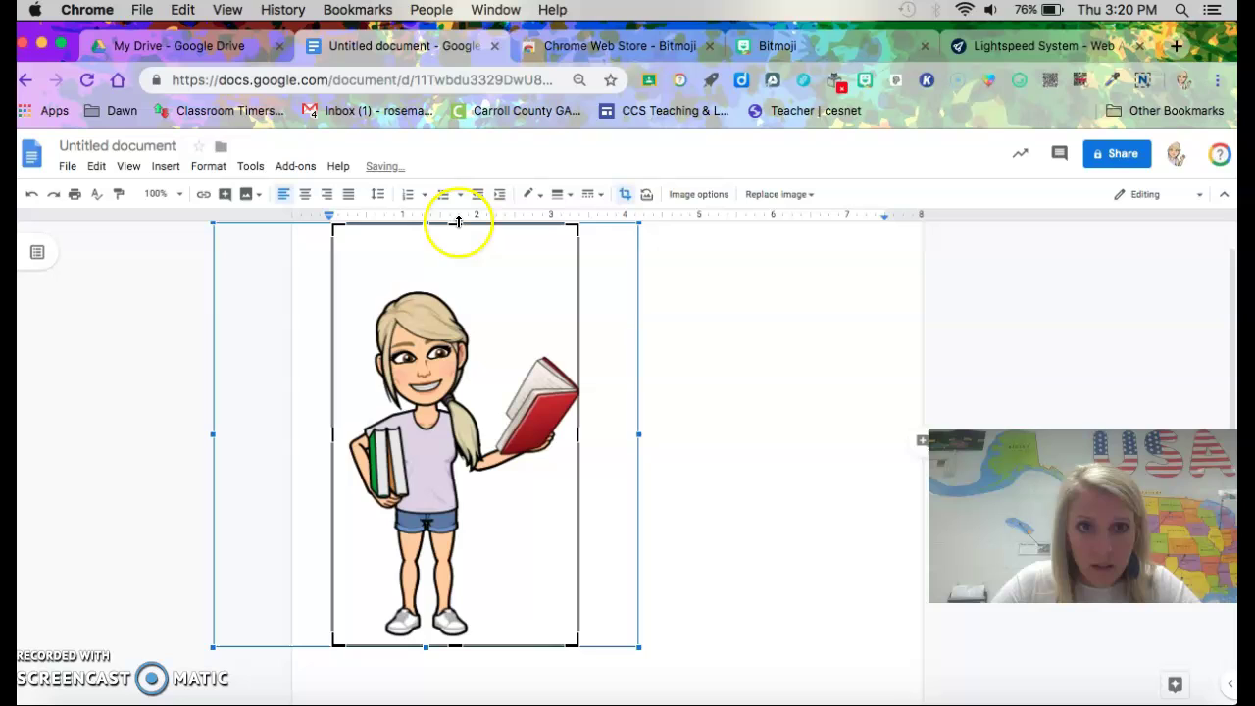
left_click_drag(457, 225, 456, 280)
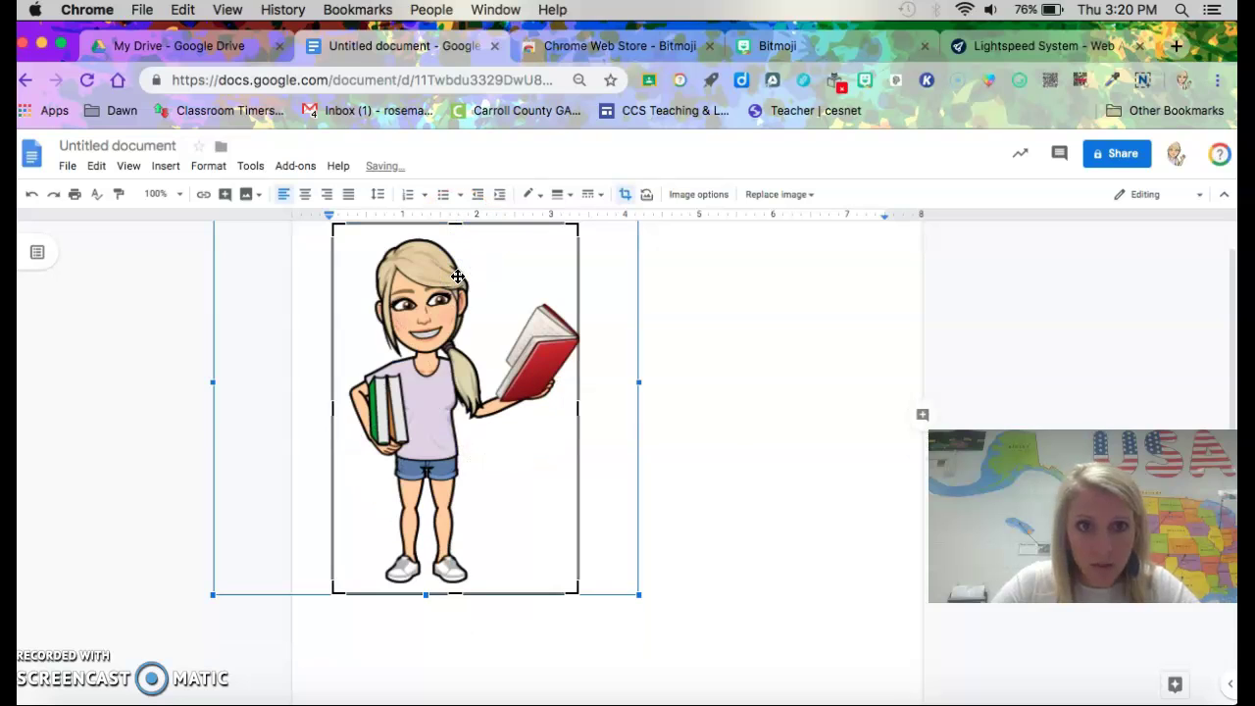
left_click(710, 421)
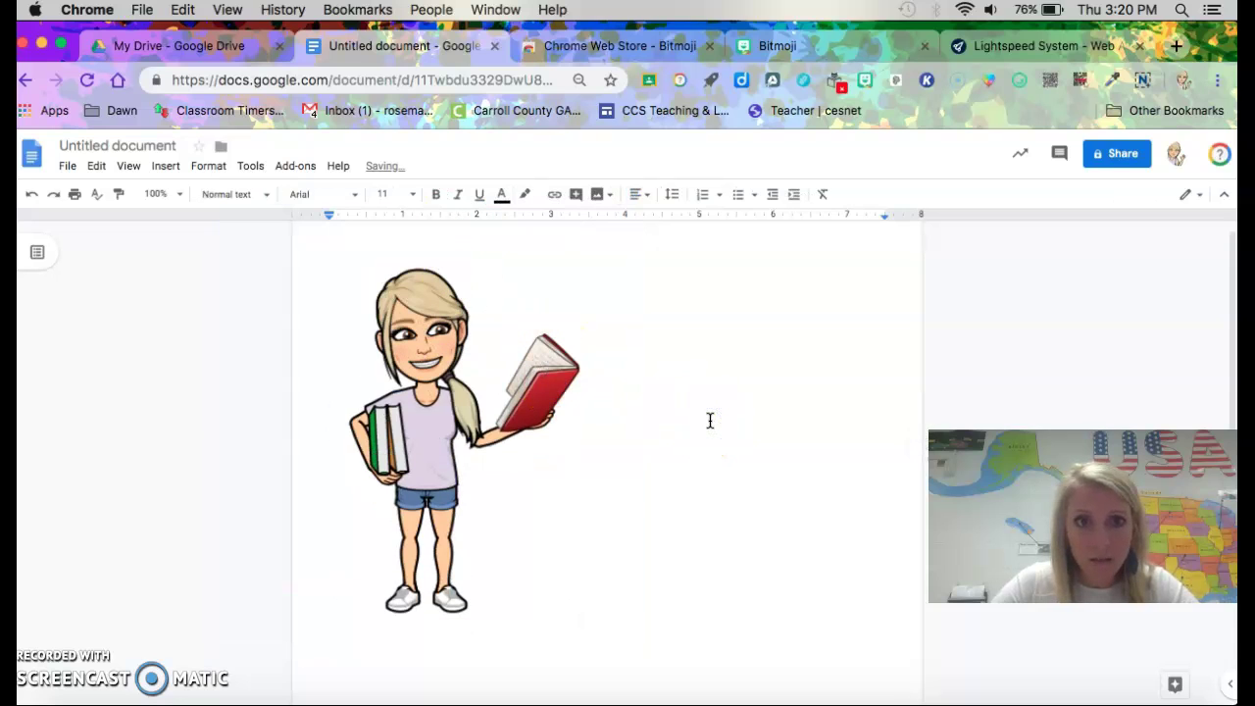
Set the cropped Bitmoji image's text placement to Wrap text
left_click(420, 538)
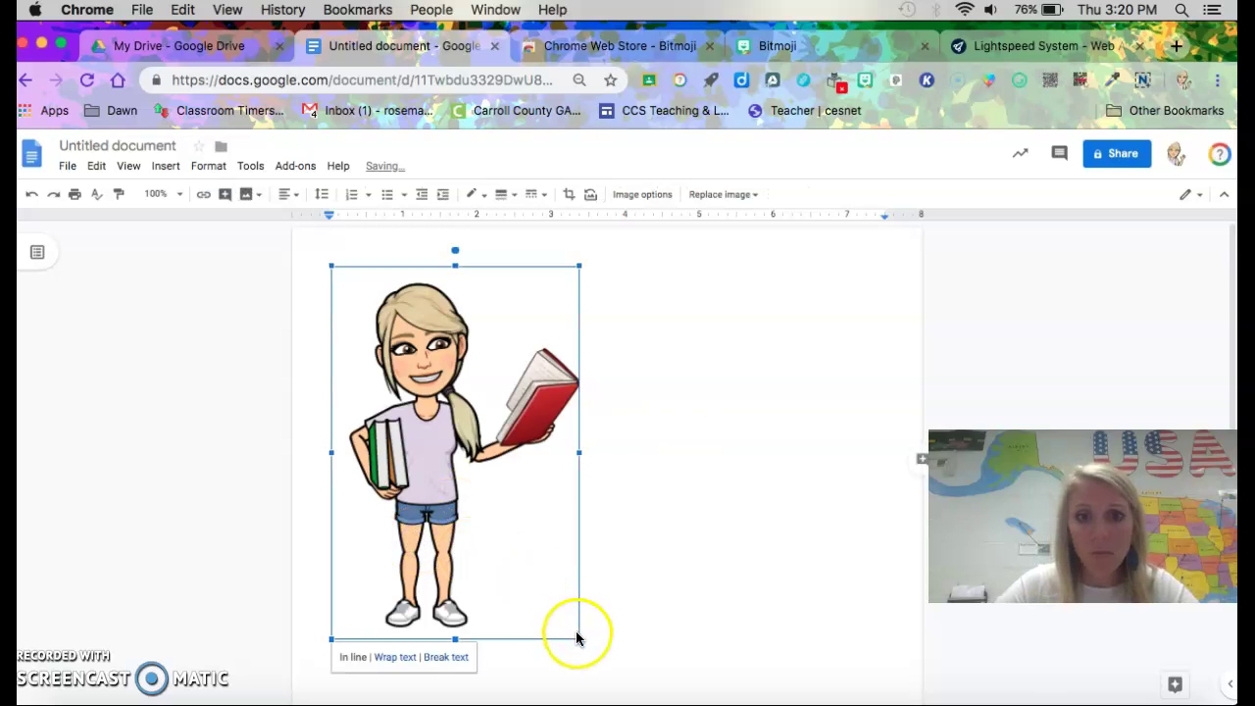
left_click(597, 612)
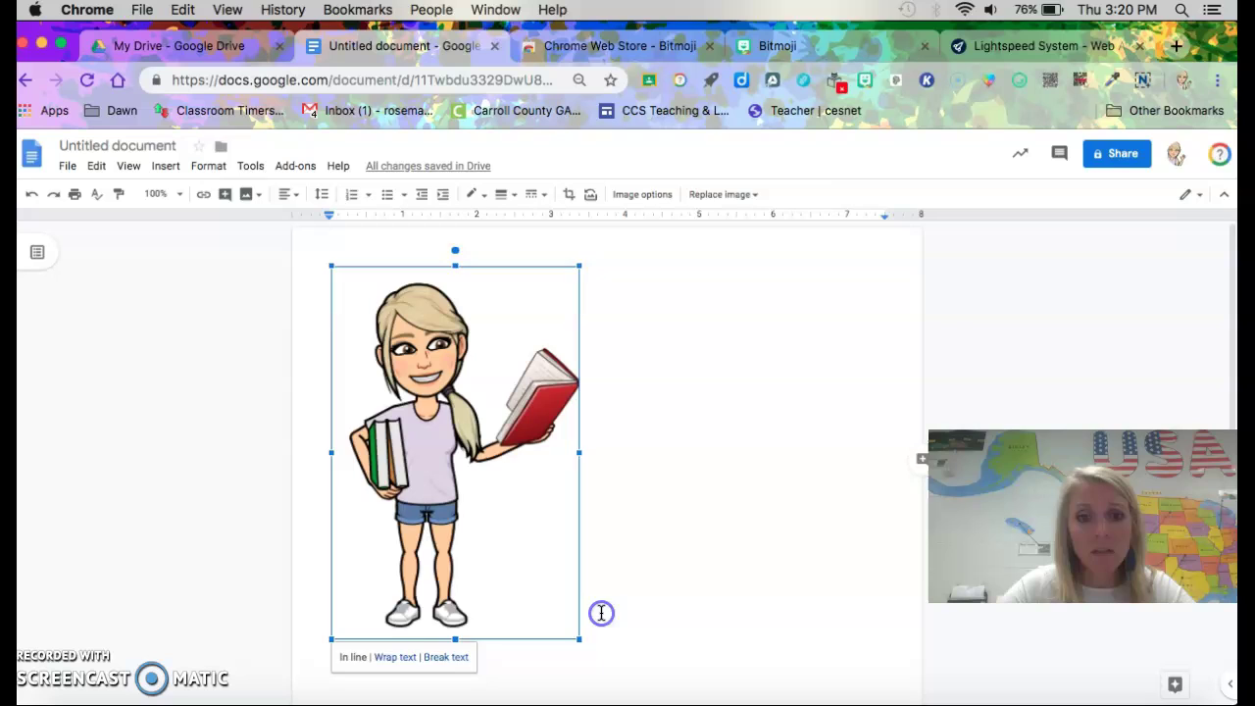
left_click(488, 553)
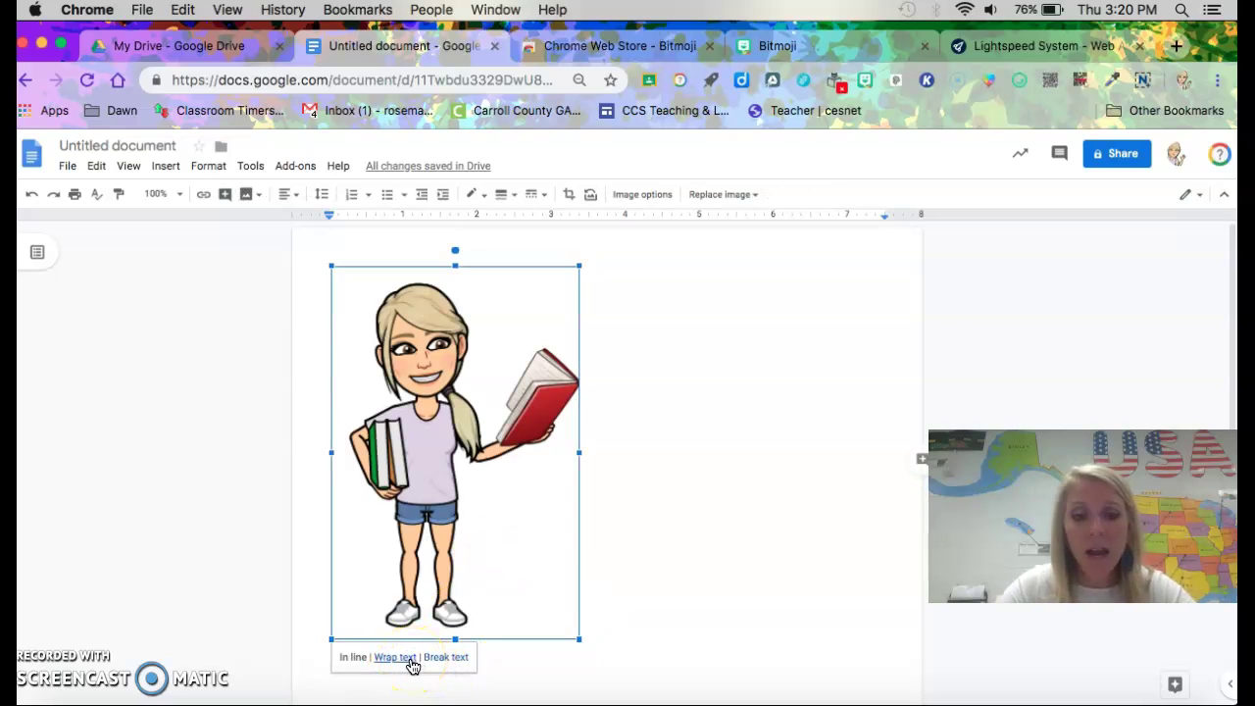
left_click(410, 660)
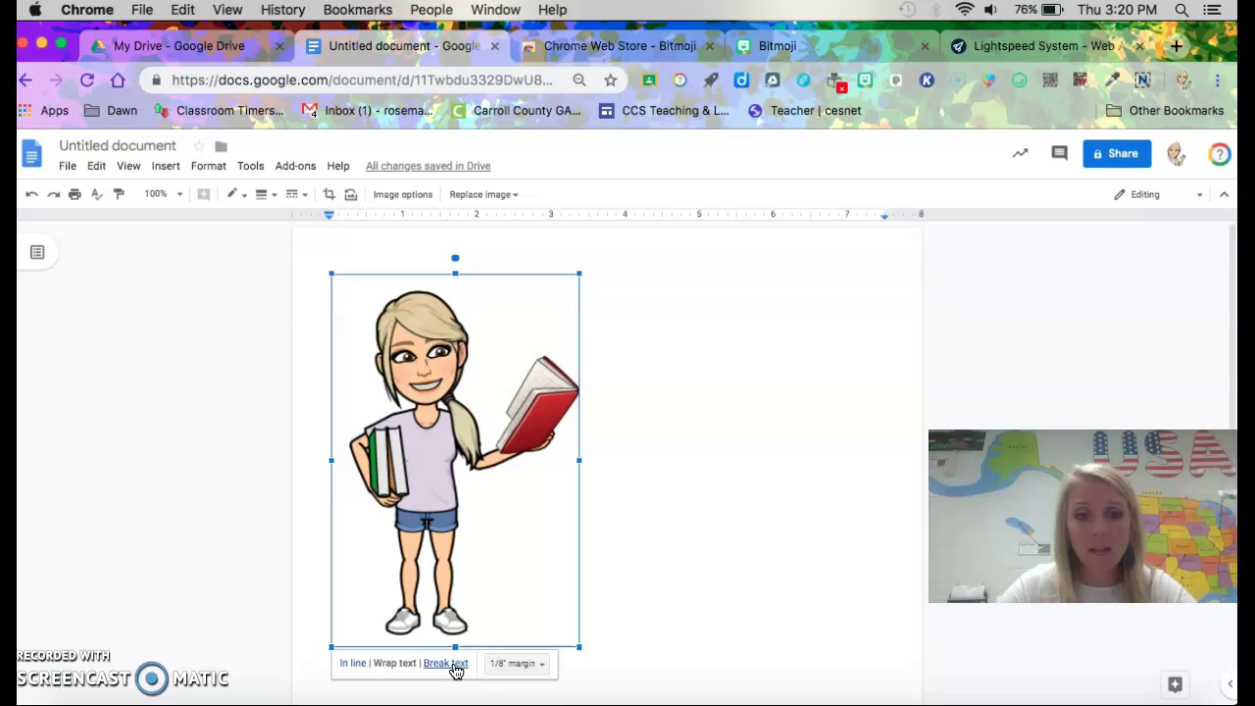
Beside the Bitmoji, add a line with the person's surname followed by "is really cool", formatted in Fredericka the Great at size 24
left_click(697, 284)
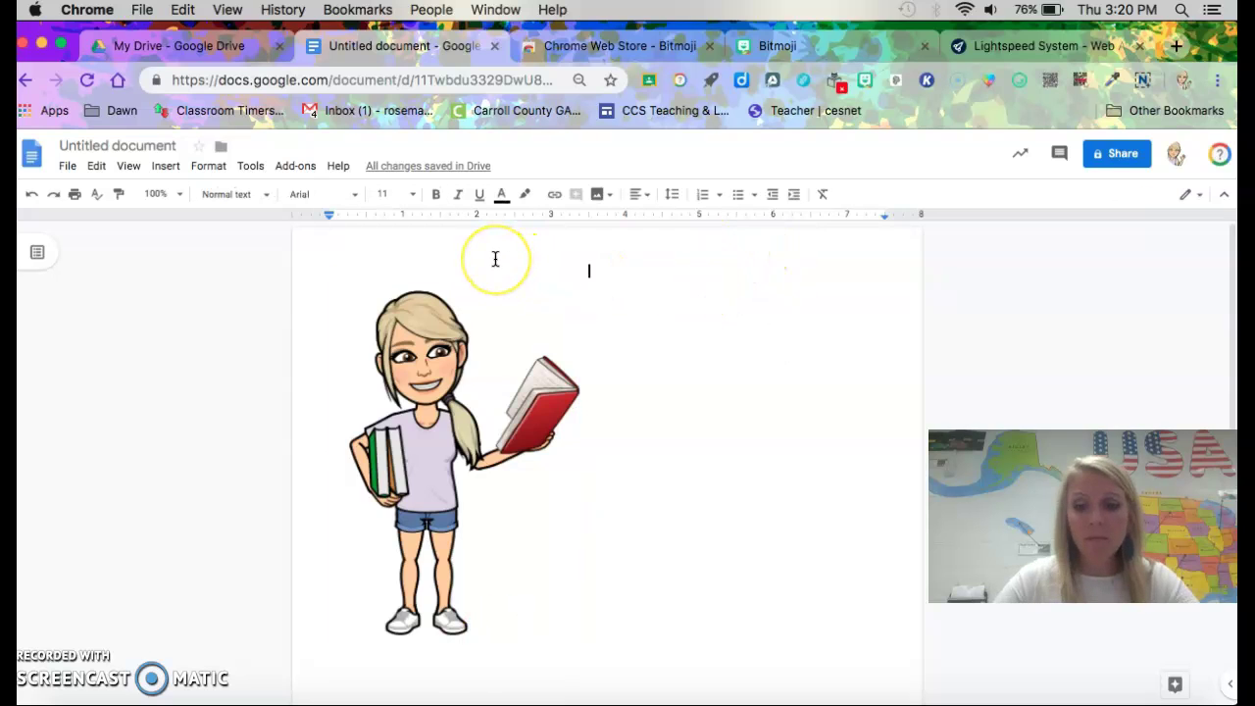
type("Thigpen is really cool")
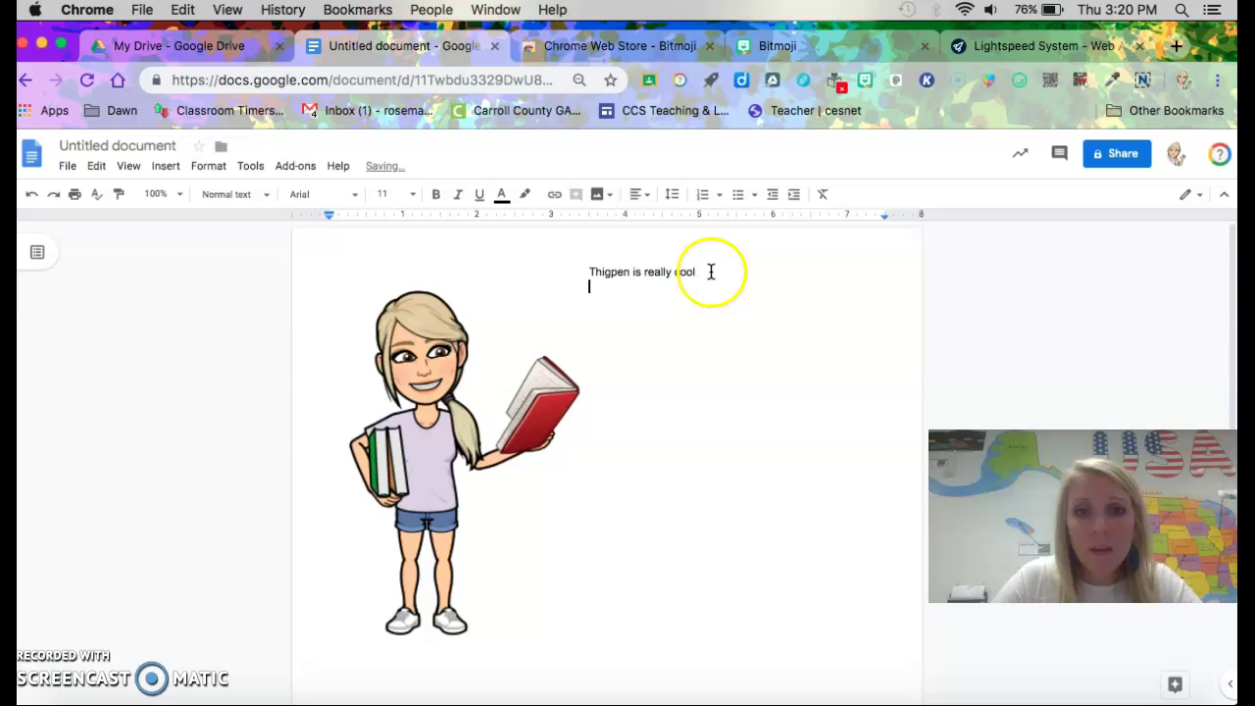
left_click_drag(709, 272, 603, 273)
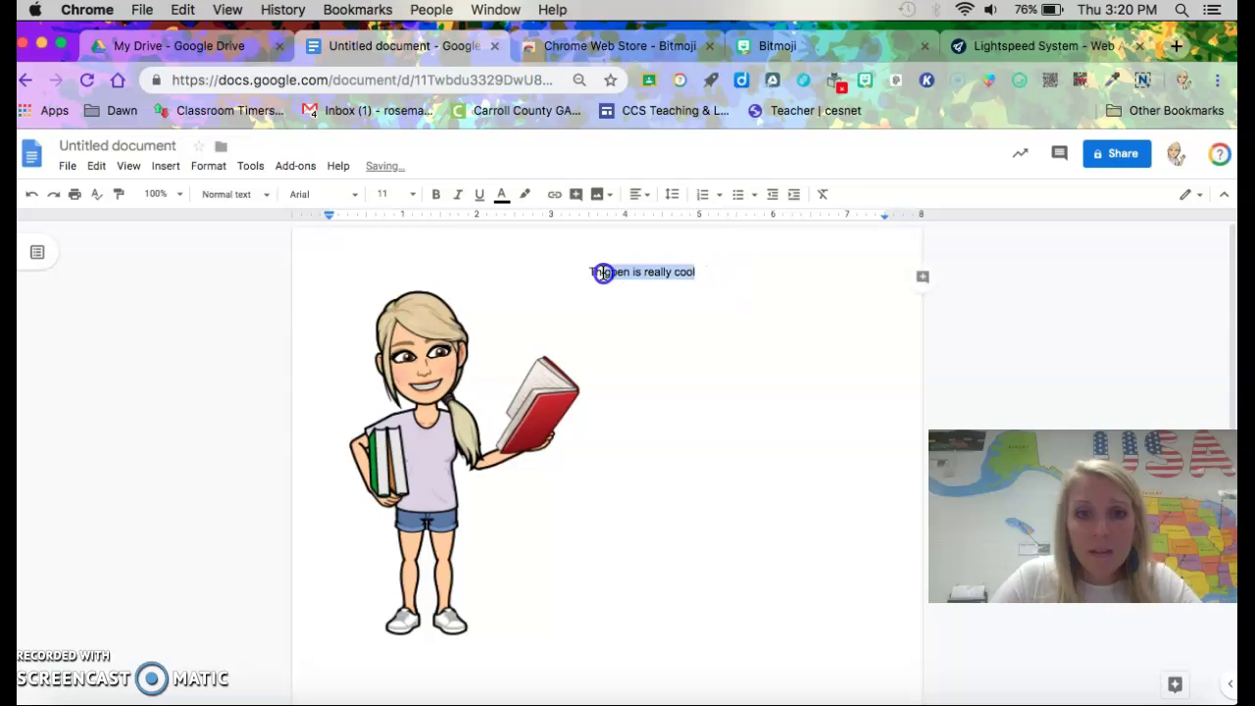
left_click(355, 194)
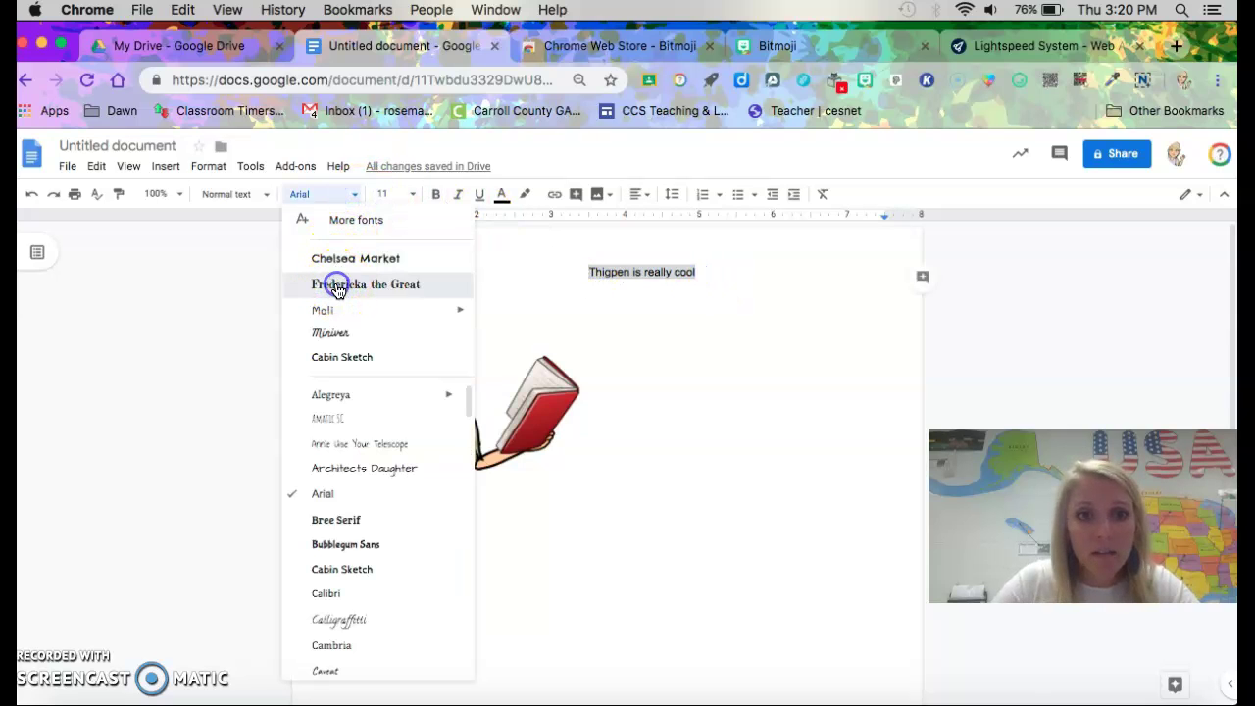
left_click(337, 287)
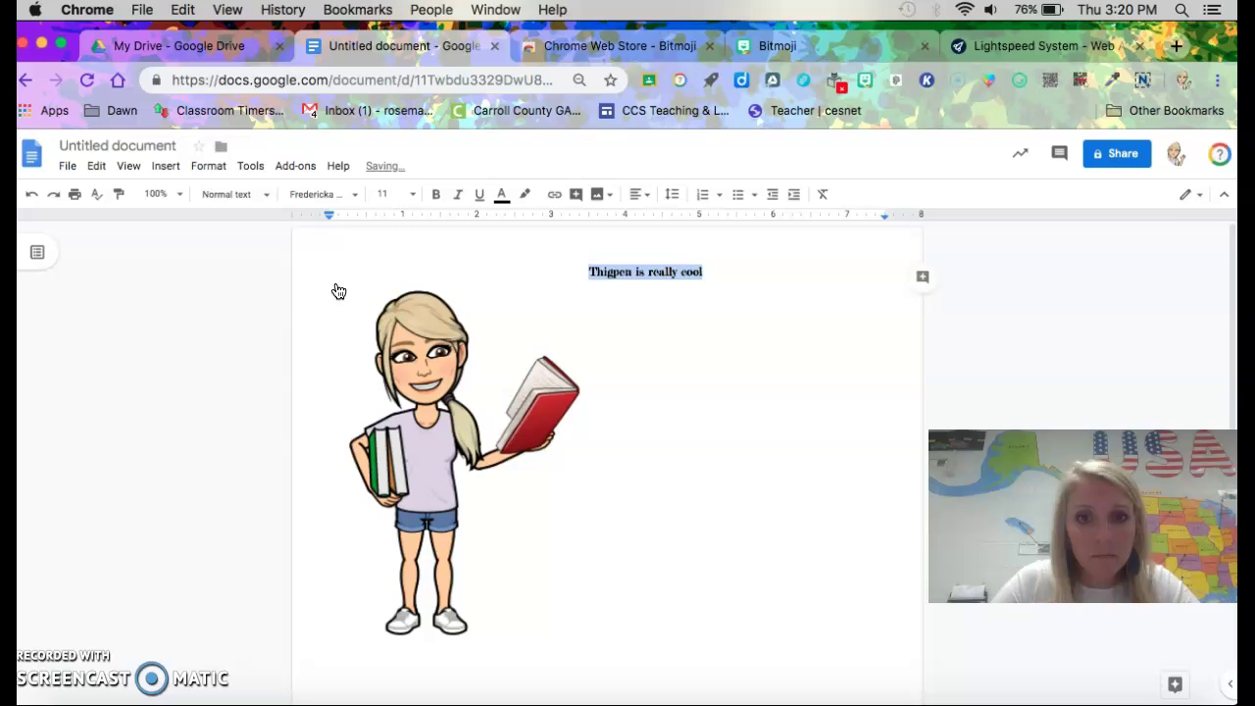
left_click(413, 195)
left_click(388, 393)
left_click(697, 410)
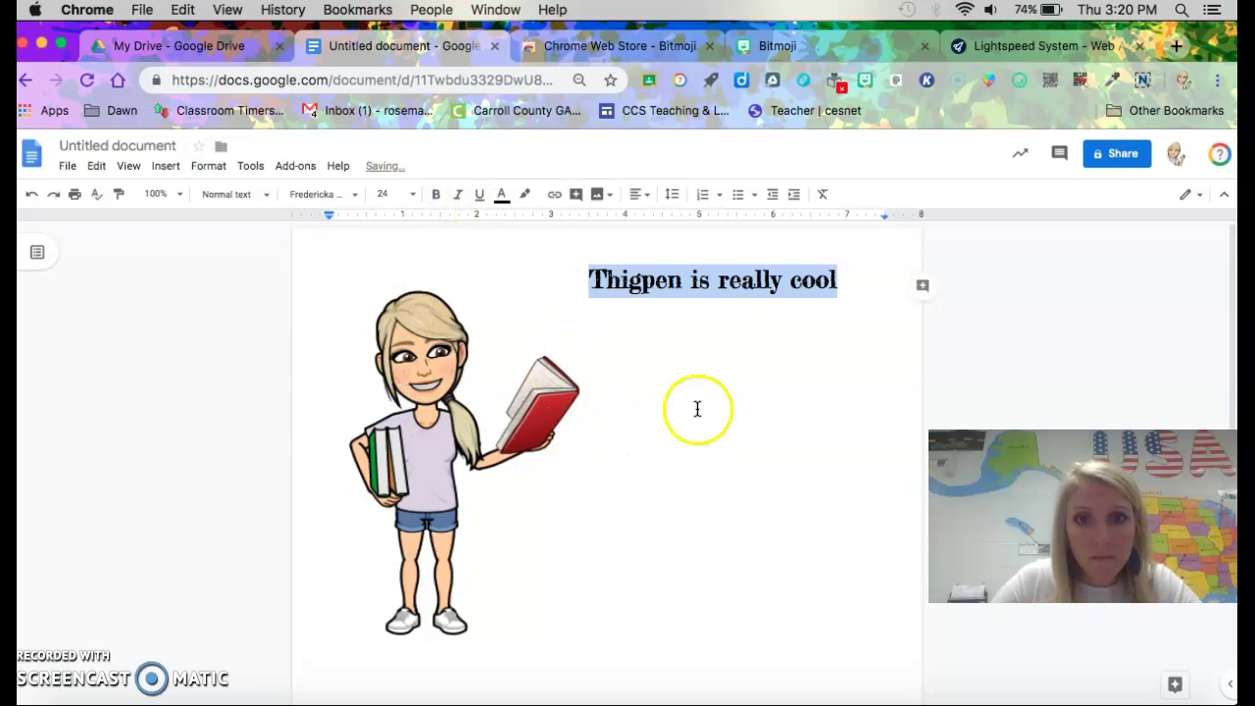
Move the Bitmoji image to the right side of the page and set its text placement to Break text
left_click(502, 358)
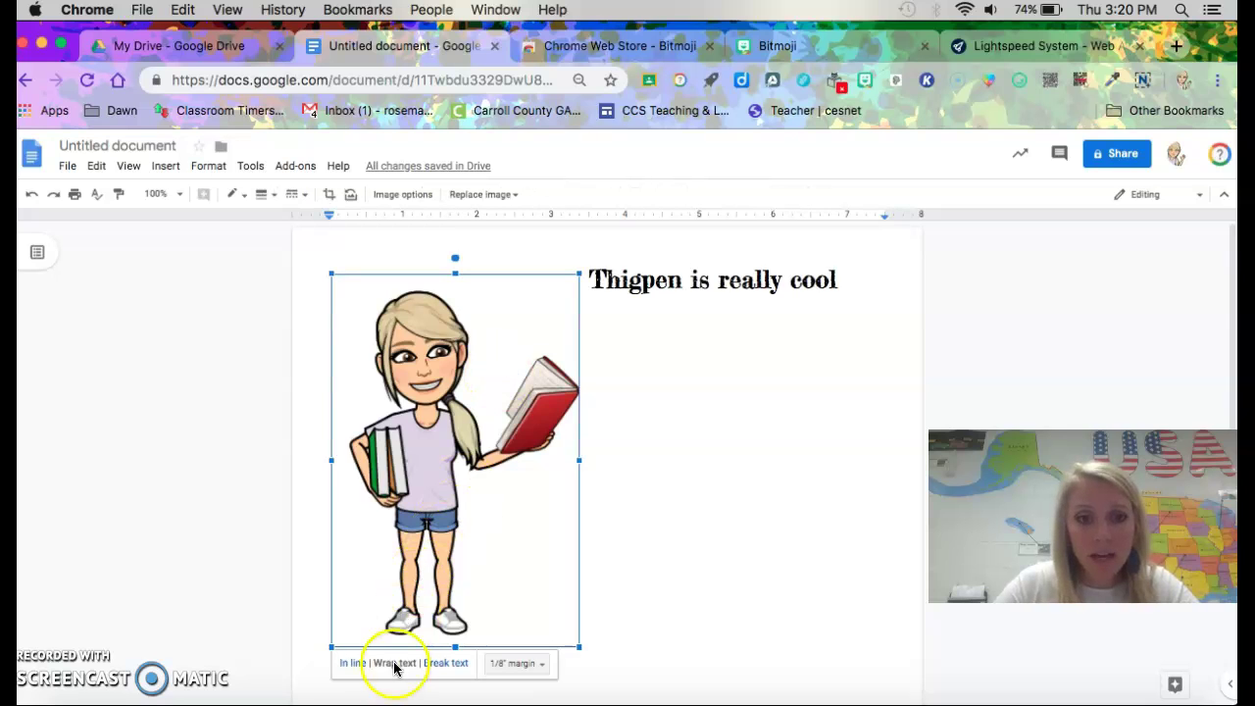
left_click_drag(482, 456, 775, 429)
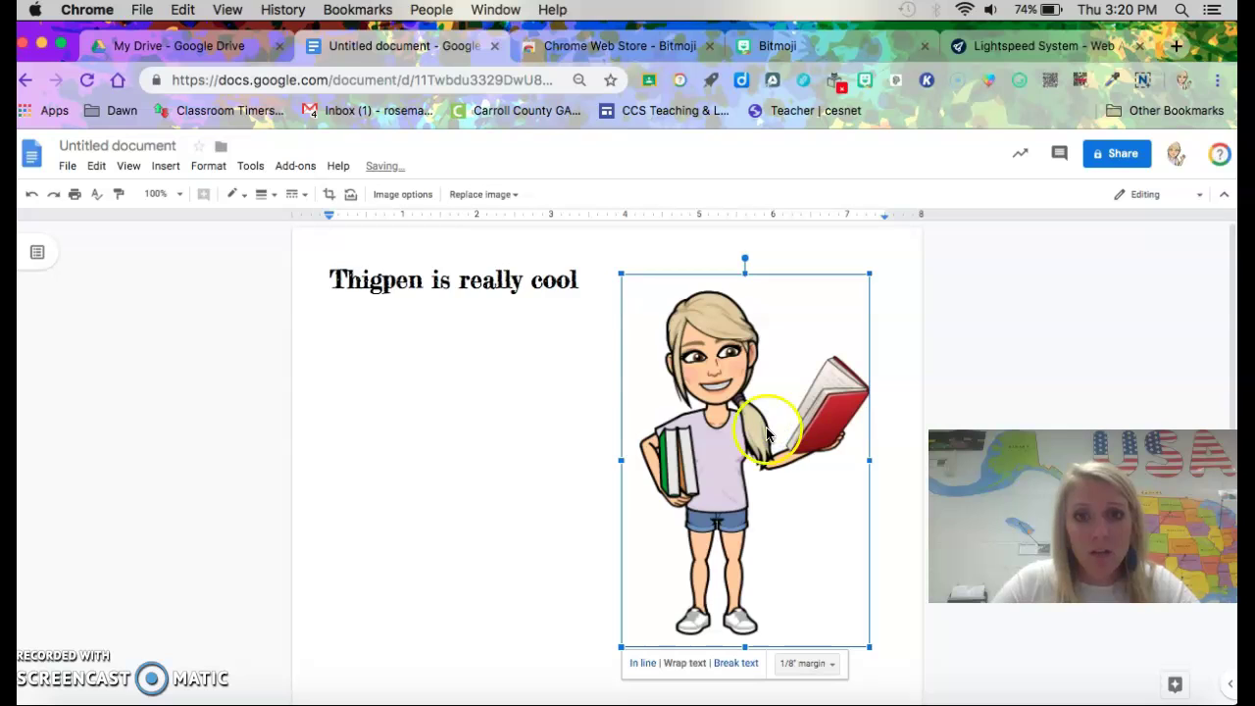
left_click(726, 666)
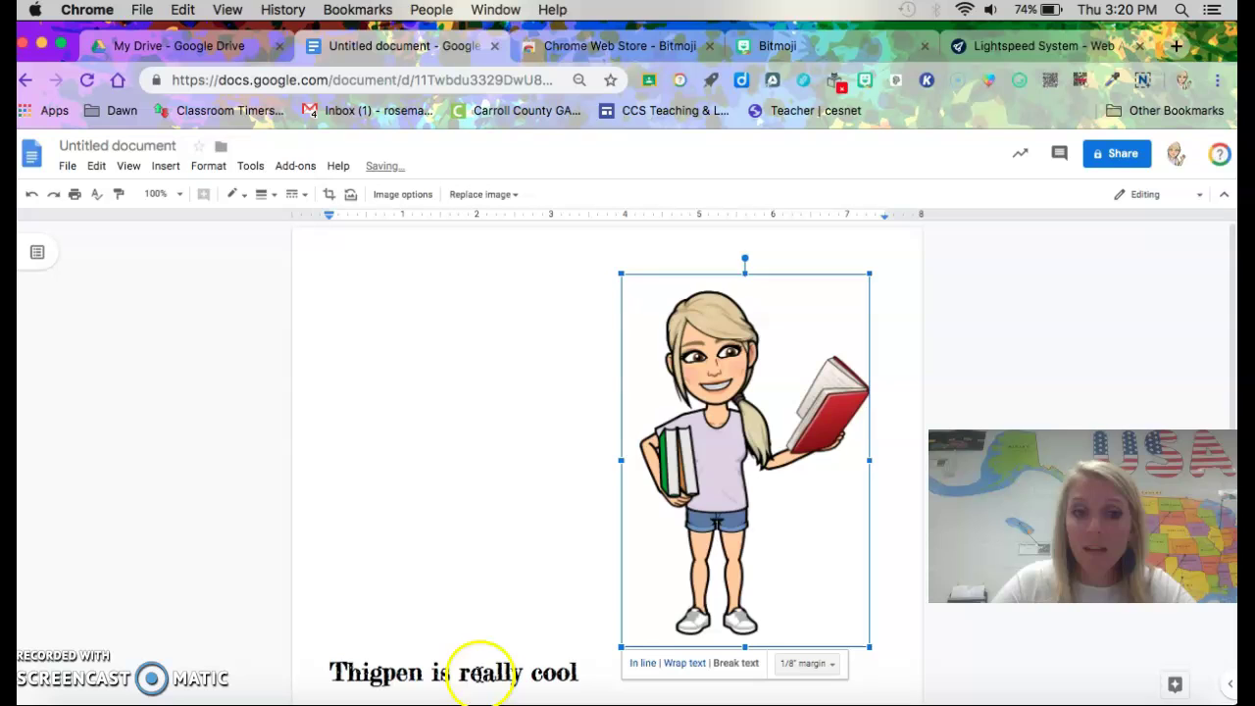